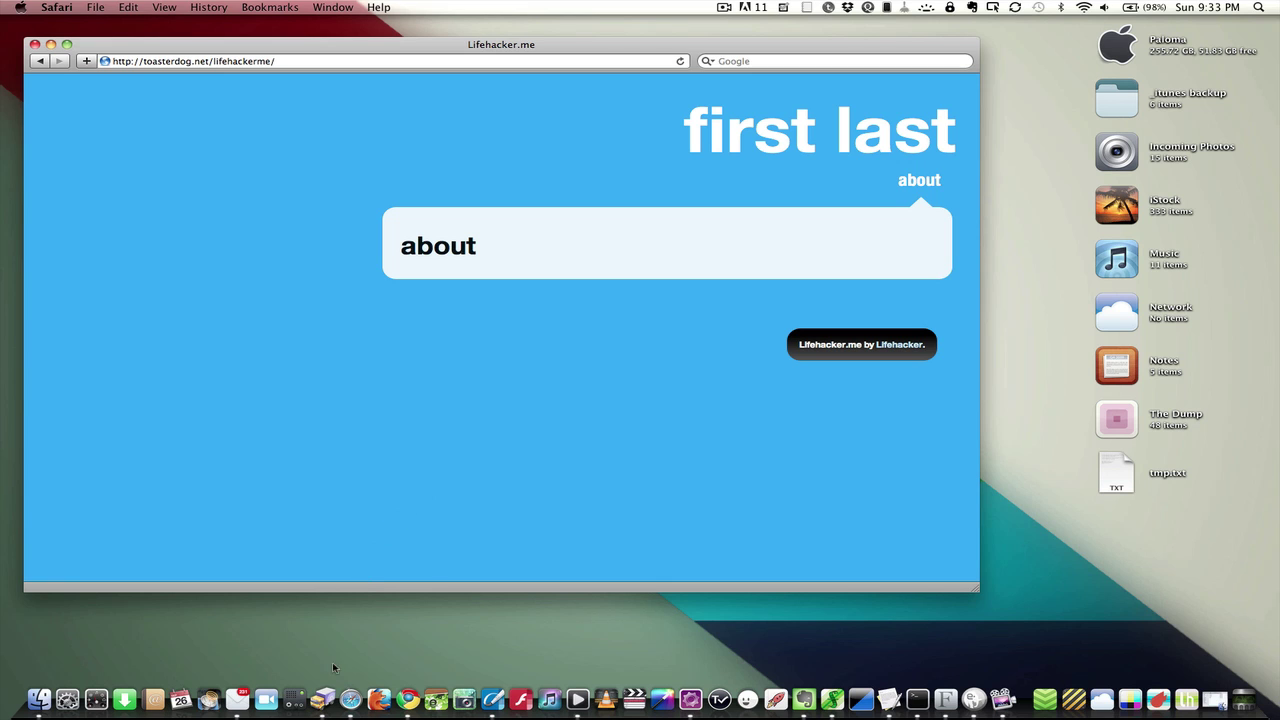
# Step: Switch to Transmit and open config.php from the conf folder in the text editor, closing the duplicate editor window
pyautogui.click(322, 699)
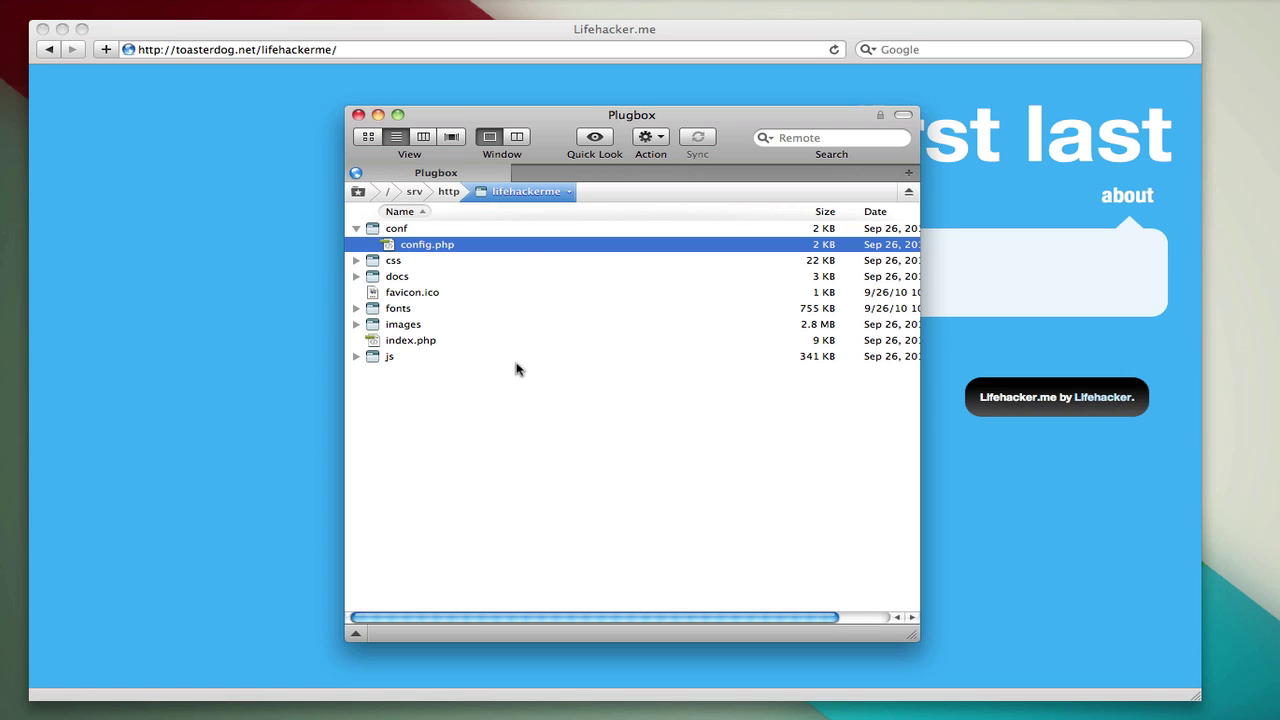
pyautogui.rightClick(518, 247)
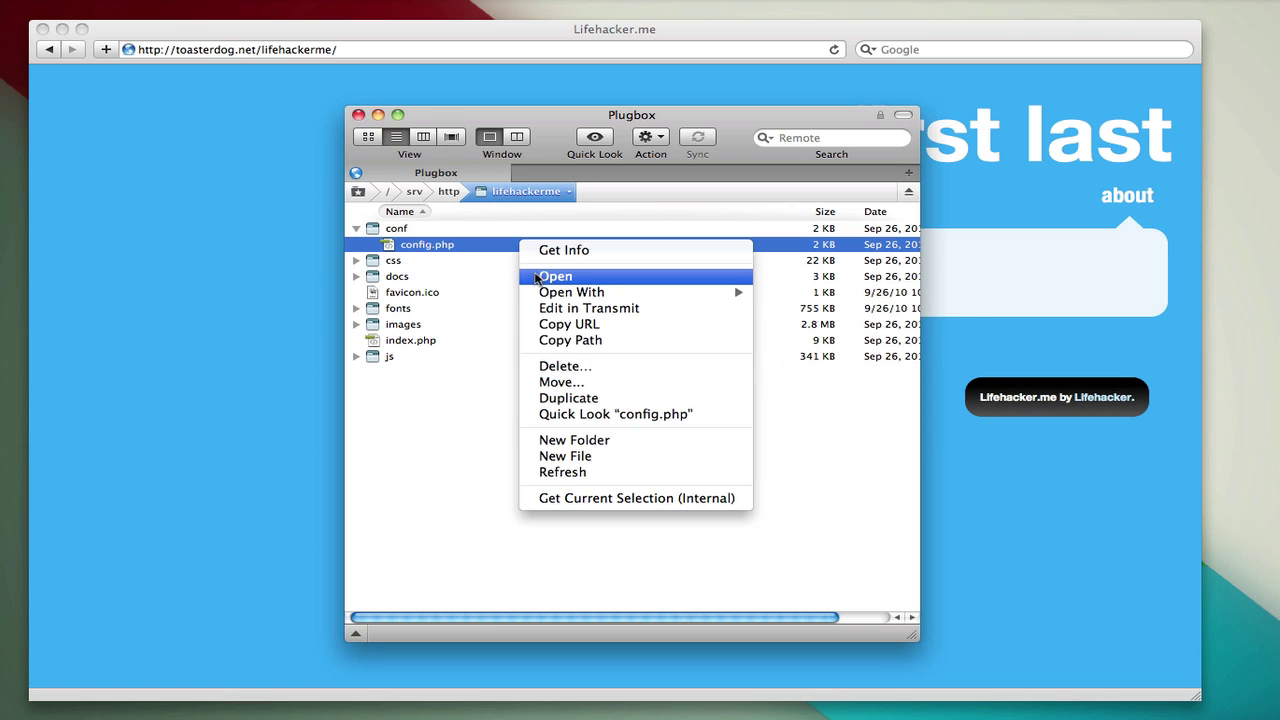
pyautogui.click(536, 278)
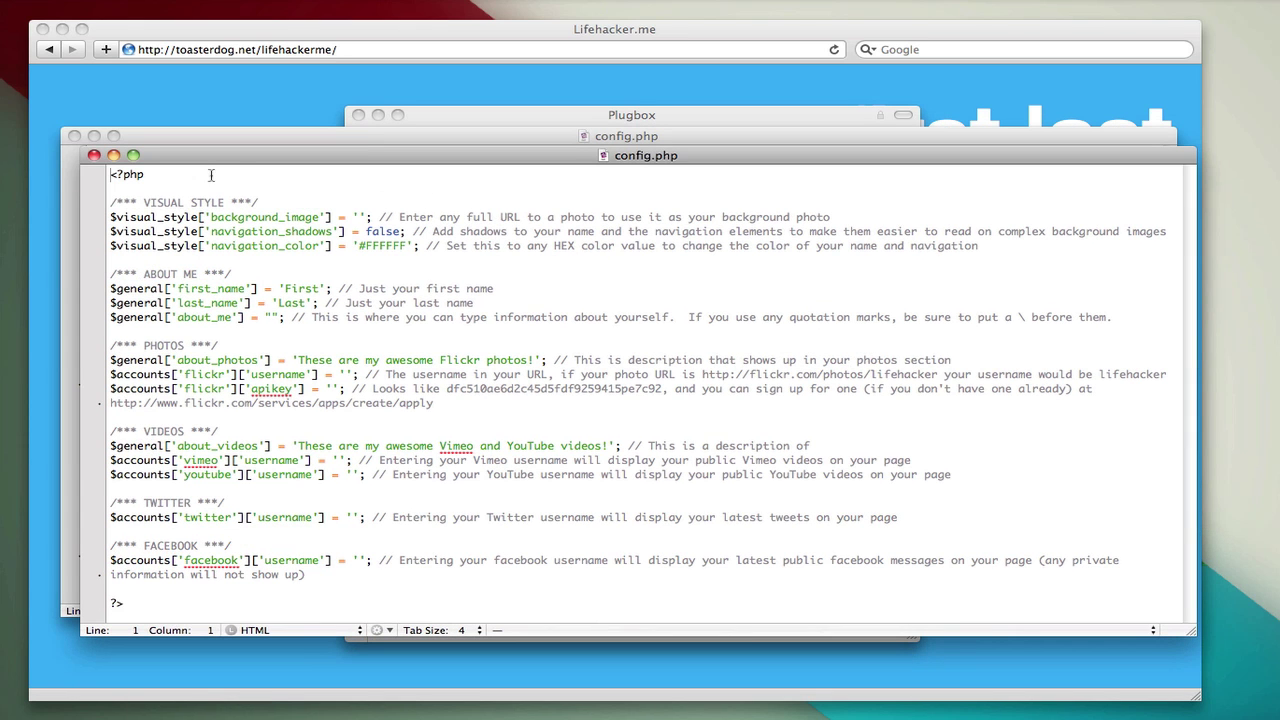
pyautogui.click(94, 155)
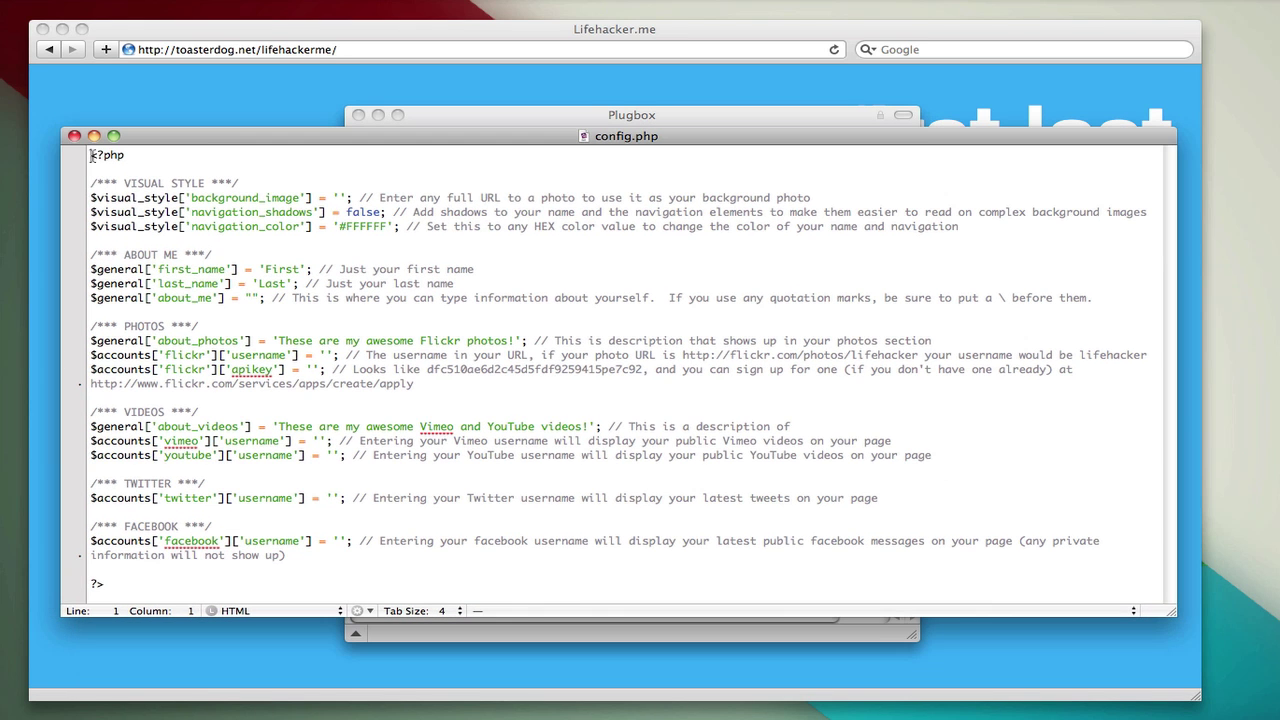
pyautogui.moveTo(213, 137); pyautogui.dragTo(220, 136)
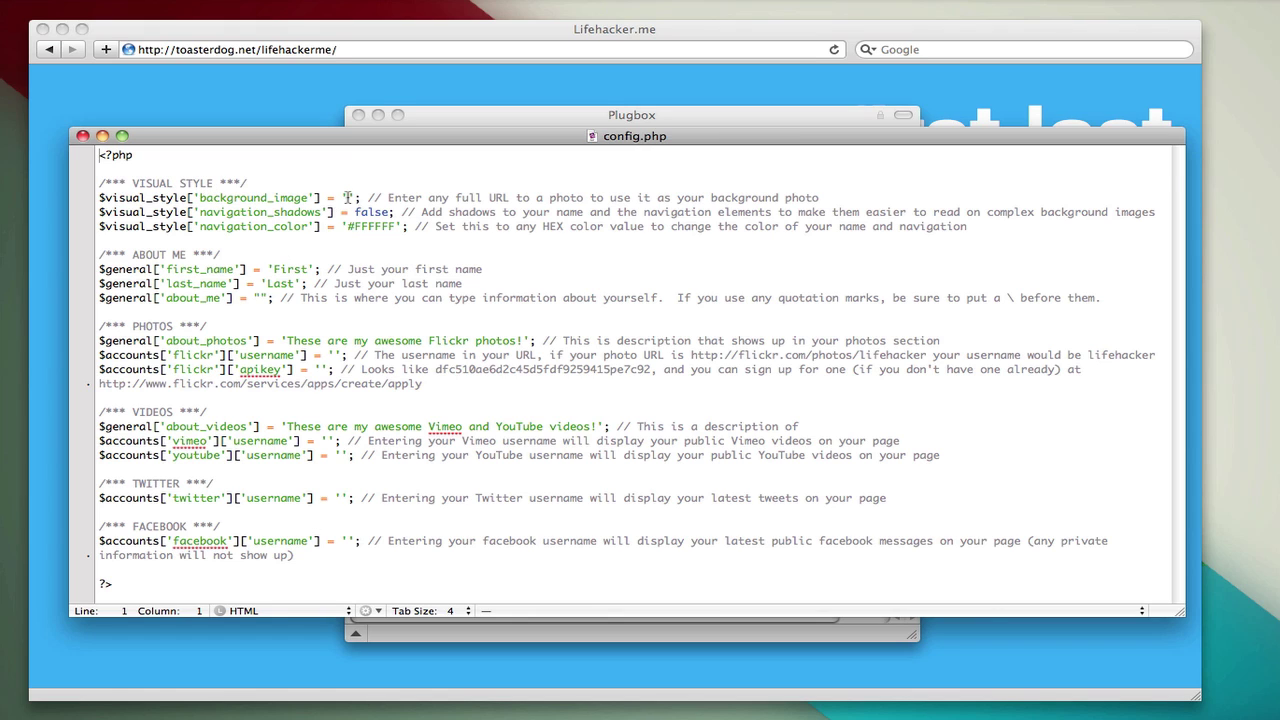
pyautogui.moveTo(379, 143); pyautogui.dragTo(470, 155)
# Step: Switch to Safari and search Google for "grass background" in a new tab
pyautogui.click(457, 91)
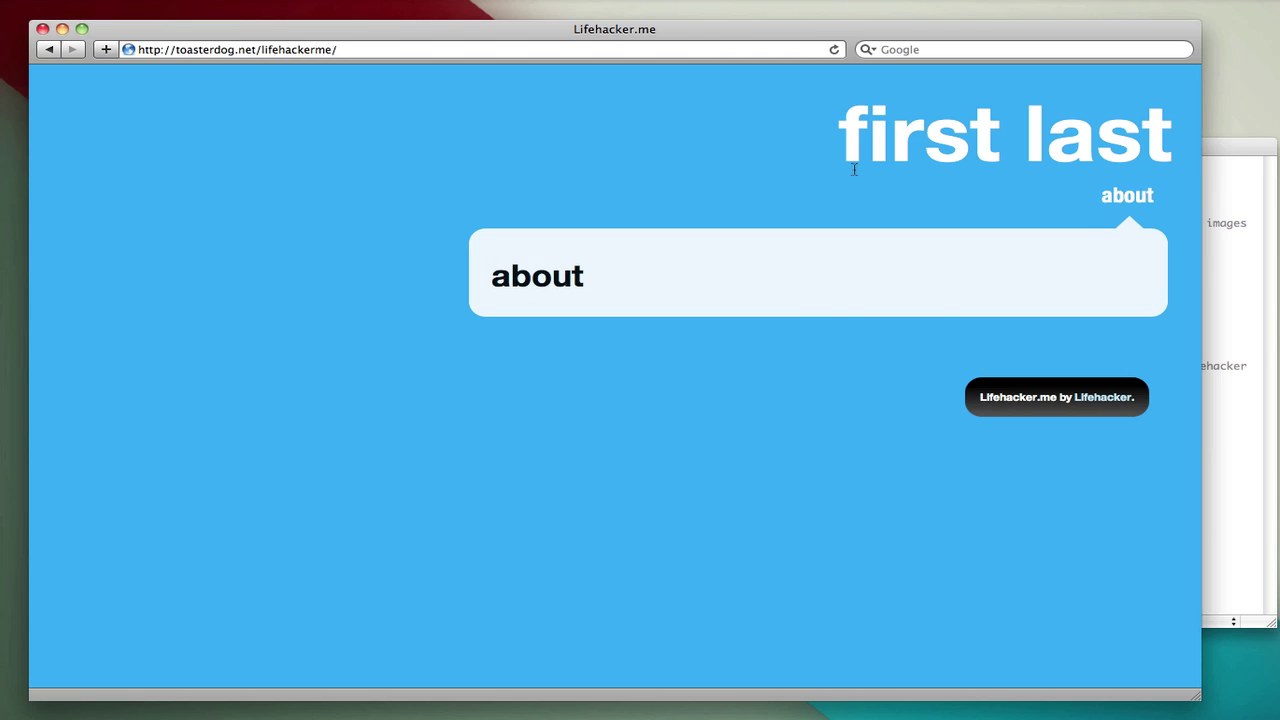
pyautogui.press('super+t')
pyautogui.click(939, 48)
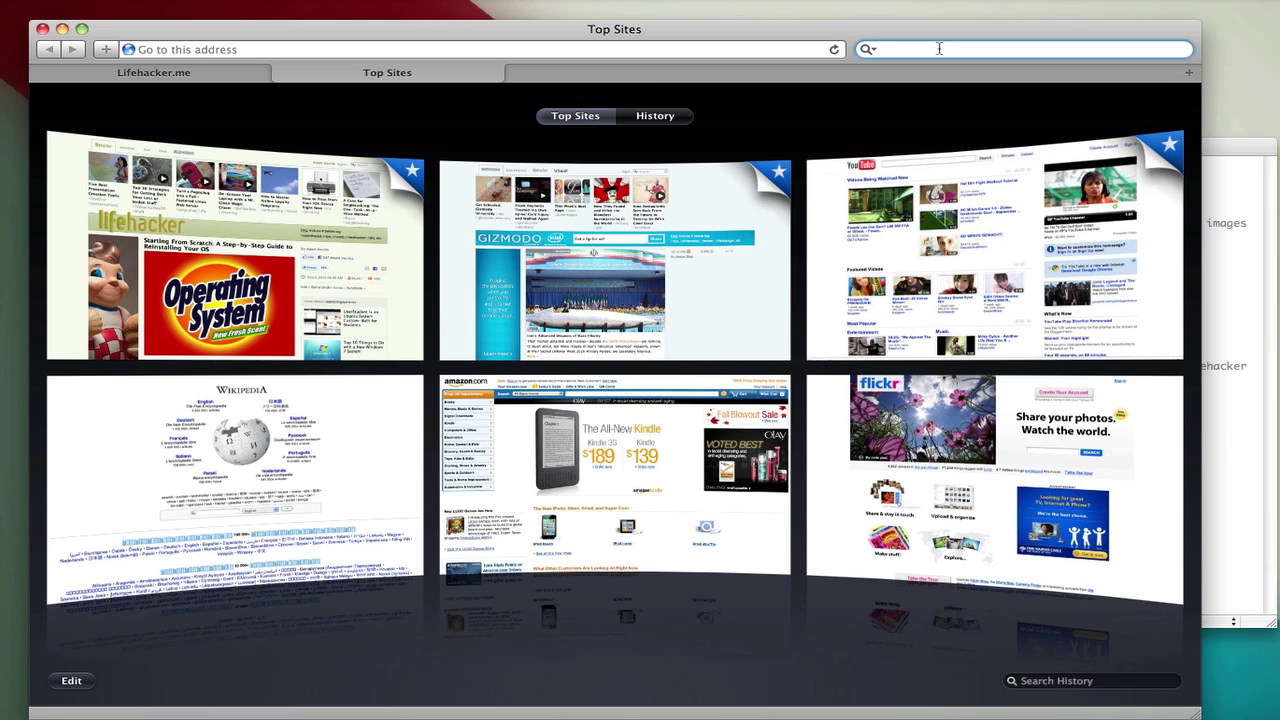
pyautogui.write('grass a')
pyautogui.press('BackSpace')
pyautogui.write('b')
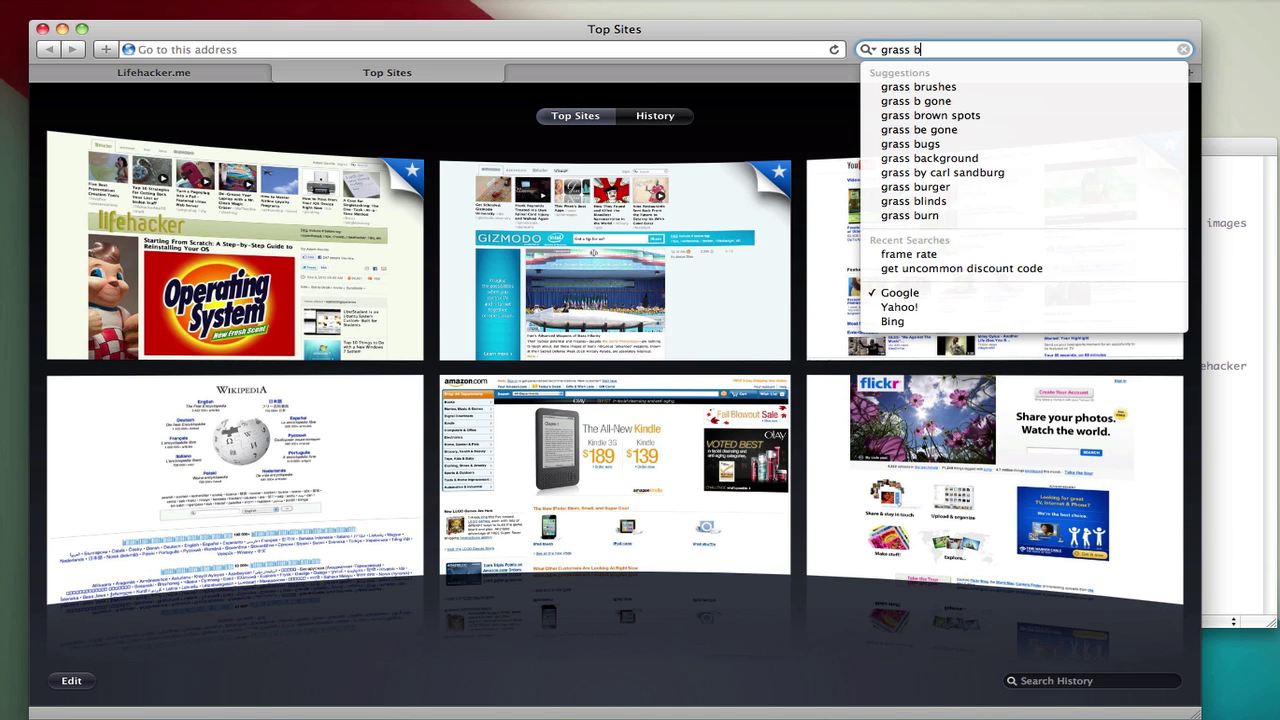
pyautogui.write('ackground')
pyautogui.press('Return')
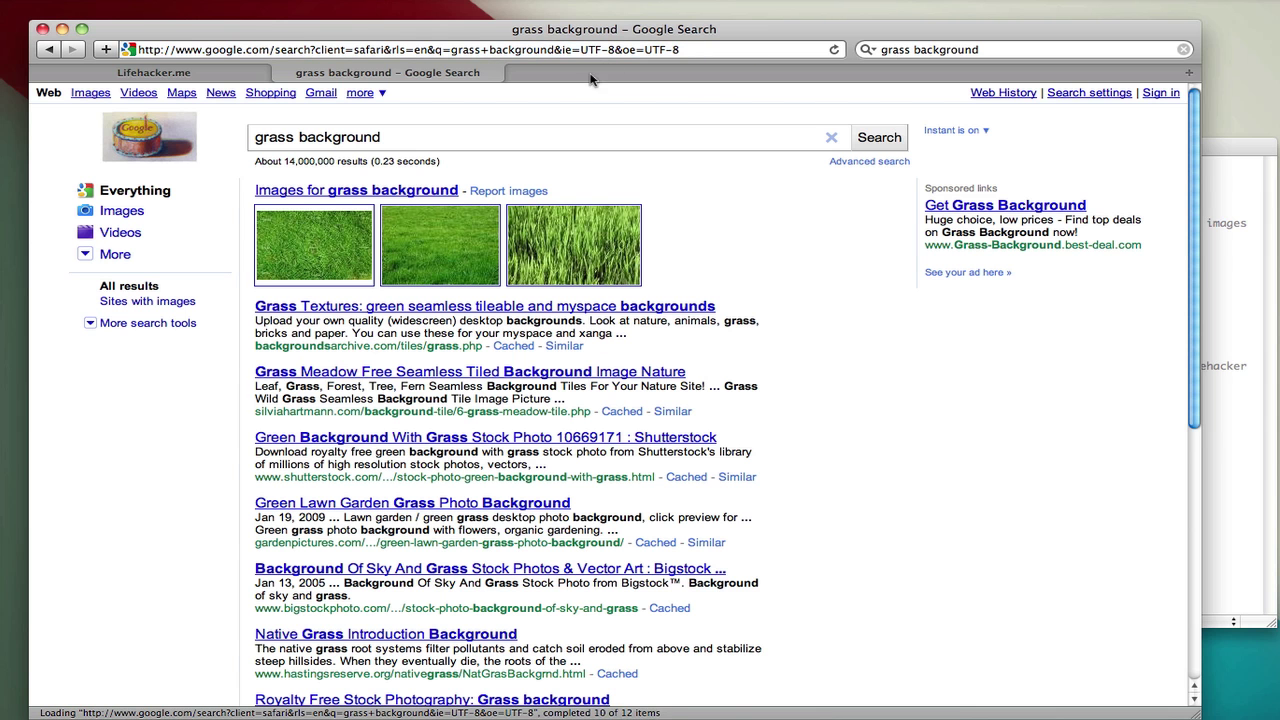
# Step: Restrict the grass background image results to large ones and open the full-size bg.jpg from noahw.org
pyautogui.click(415, 190)
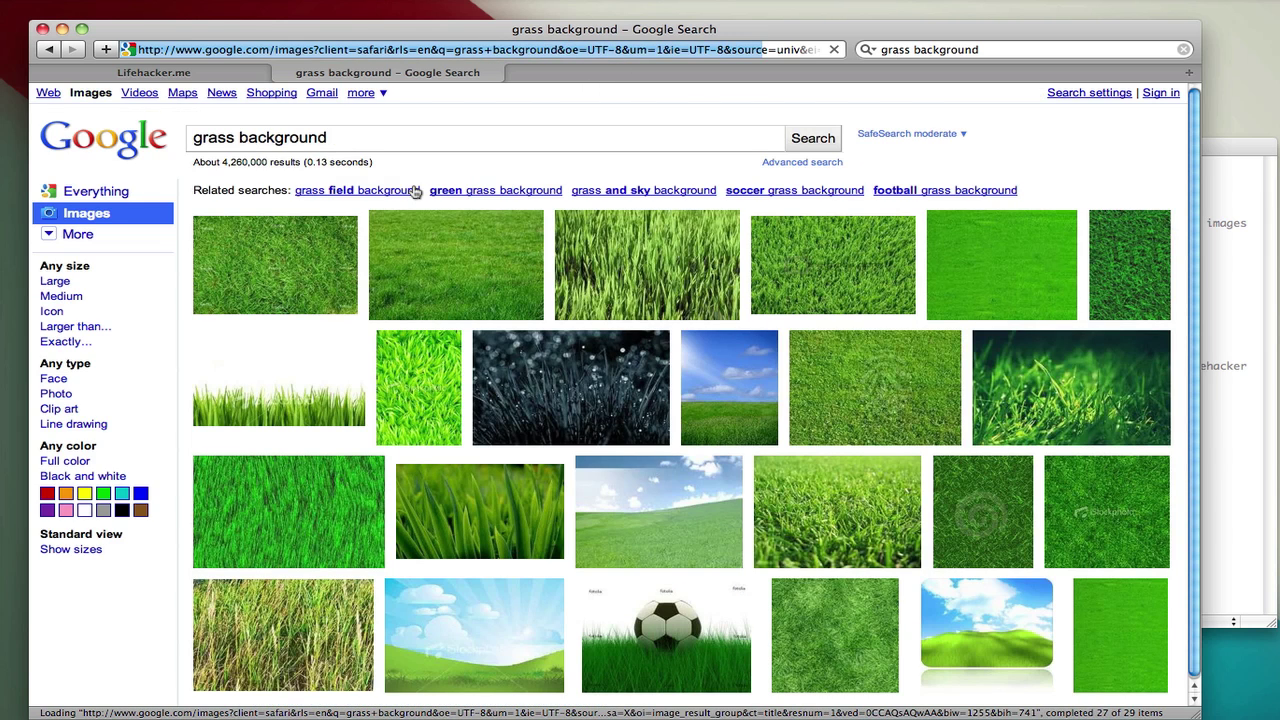
pyautogui.click(60, 284)
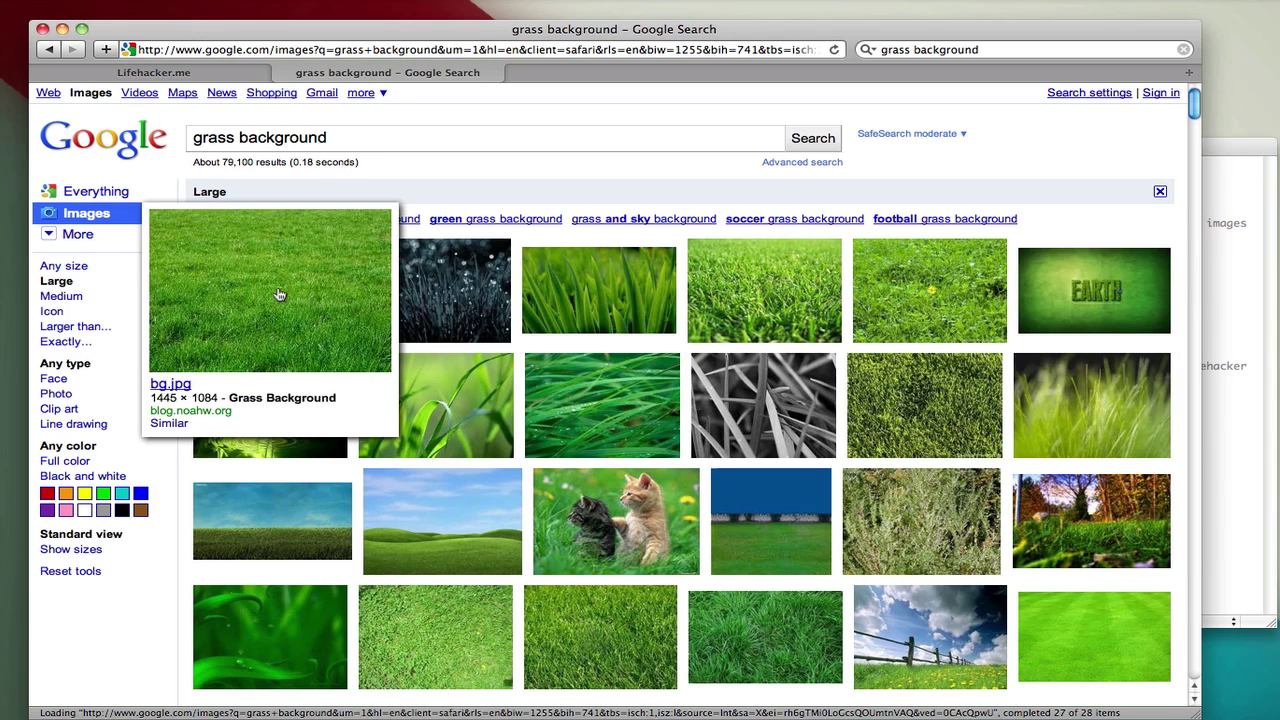
pyautogui.click(280, 294)
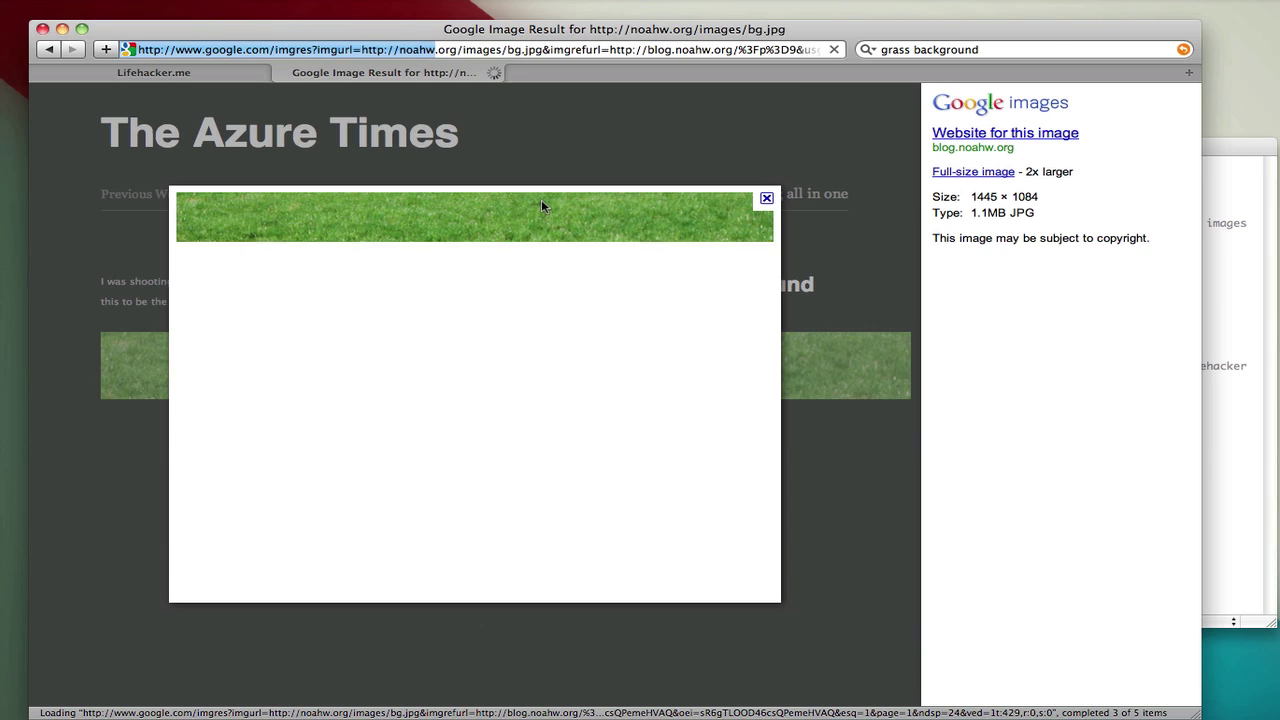
pyautogui.click(948, 178)
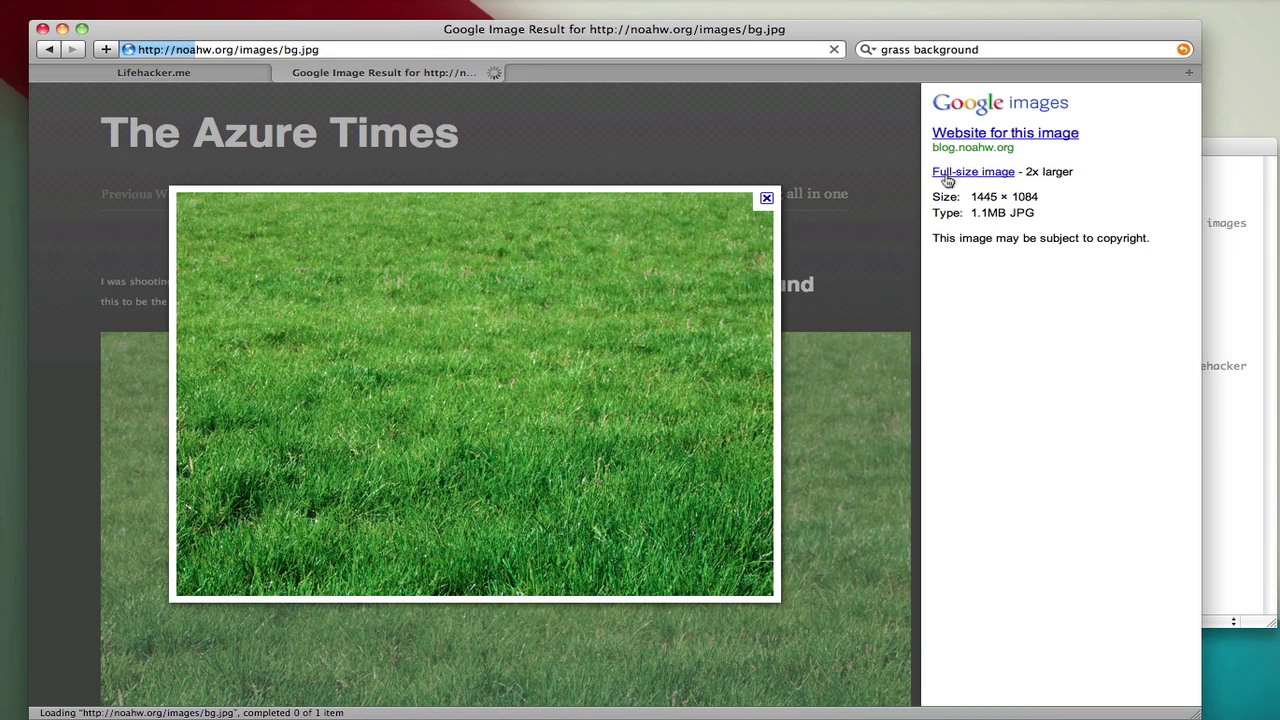
# Step: Copy the web address of the full-size grass image and close its tab
pyautogui.click(466, 50)
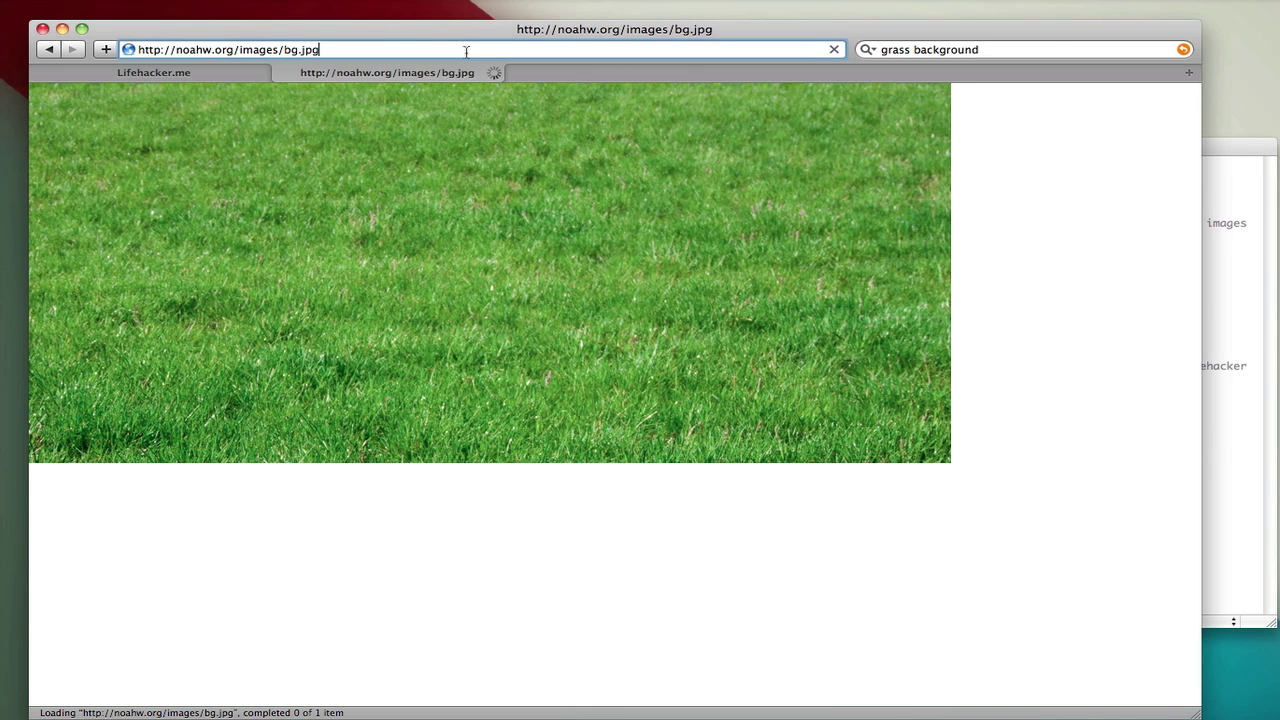
pyautogui.click(466, 50)
pyautogui.press('super+c')
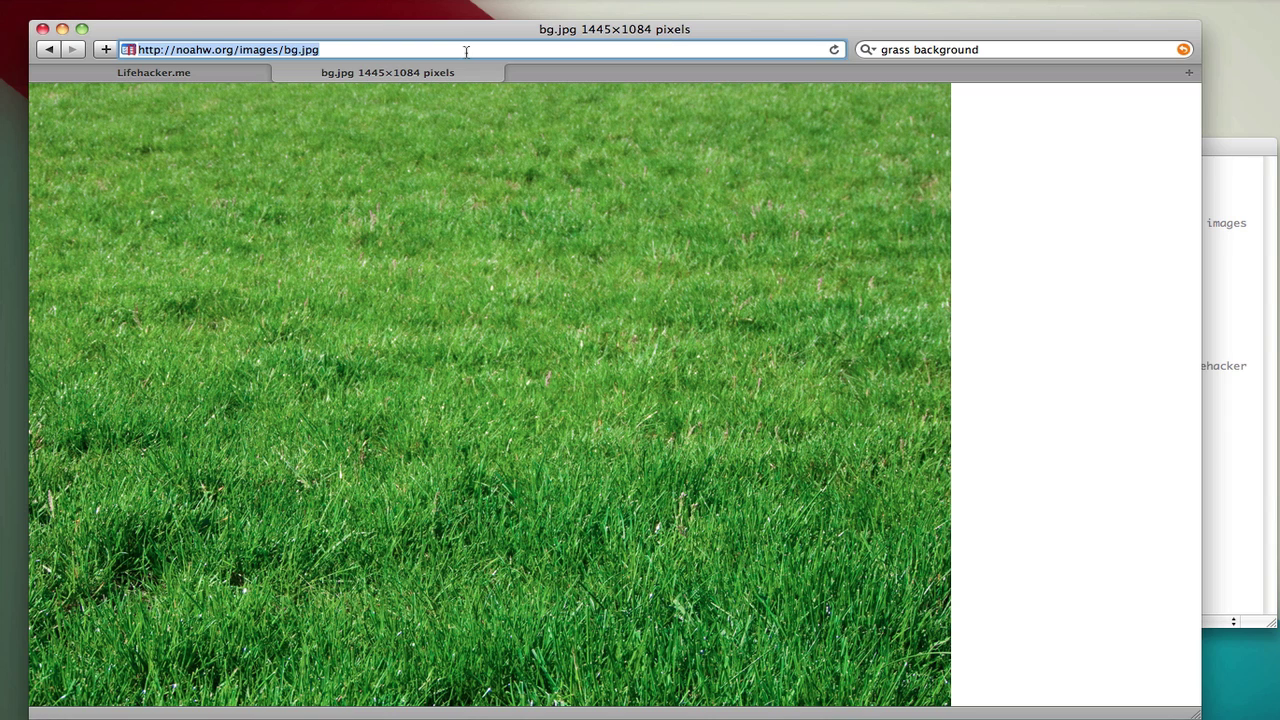
pyautogui.press('super+w')
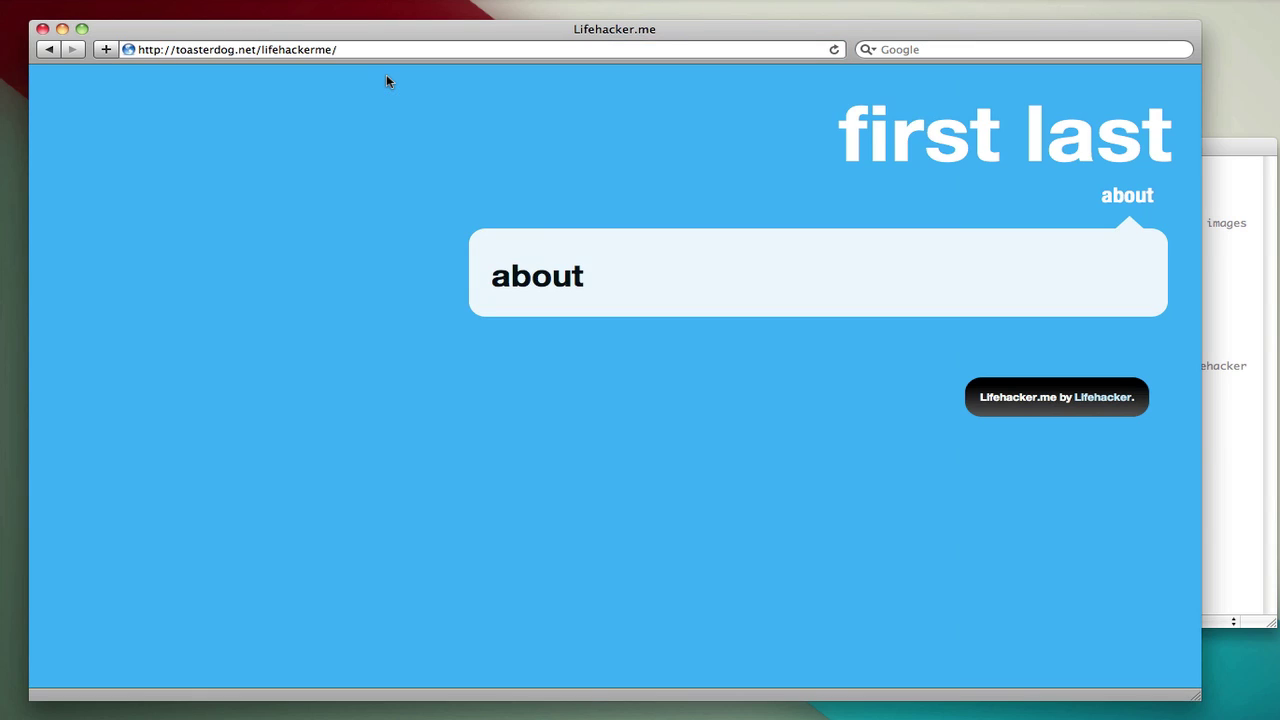
pyautogui.click(1244, 276)
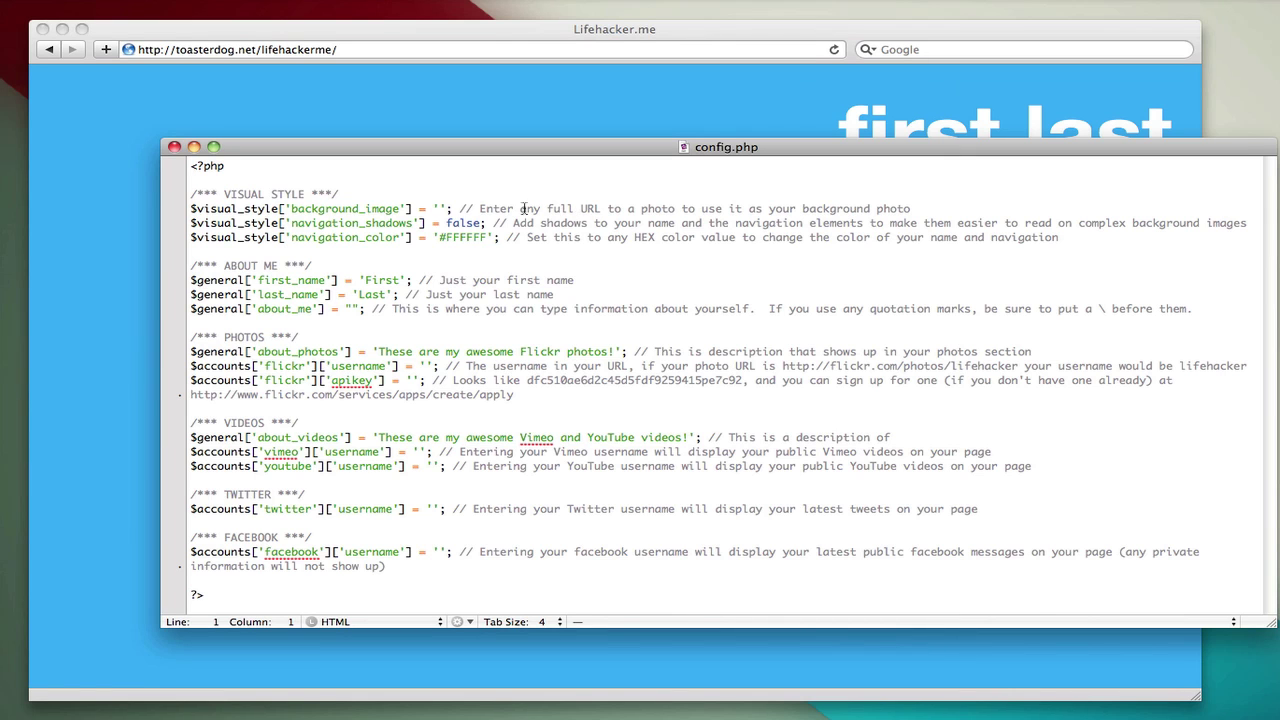
pyautogui.press('super+v')
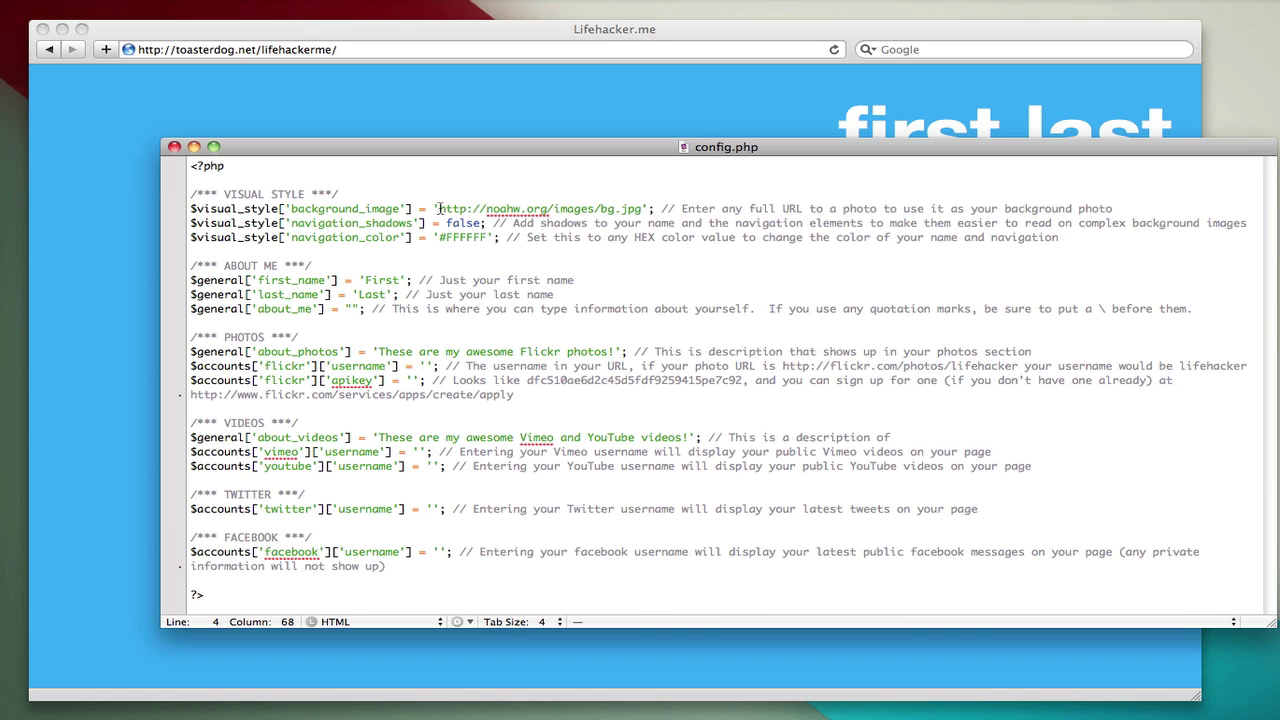
pyautogui.click(491, 104)
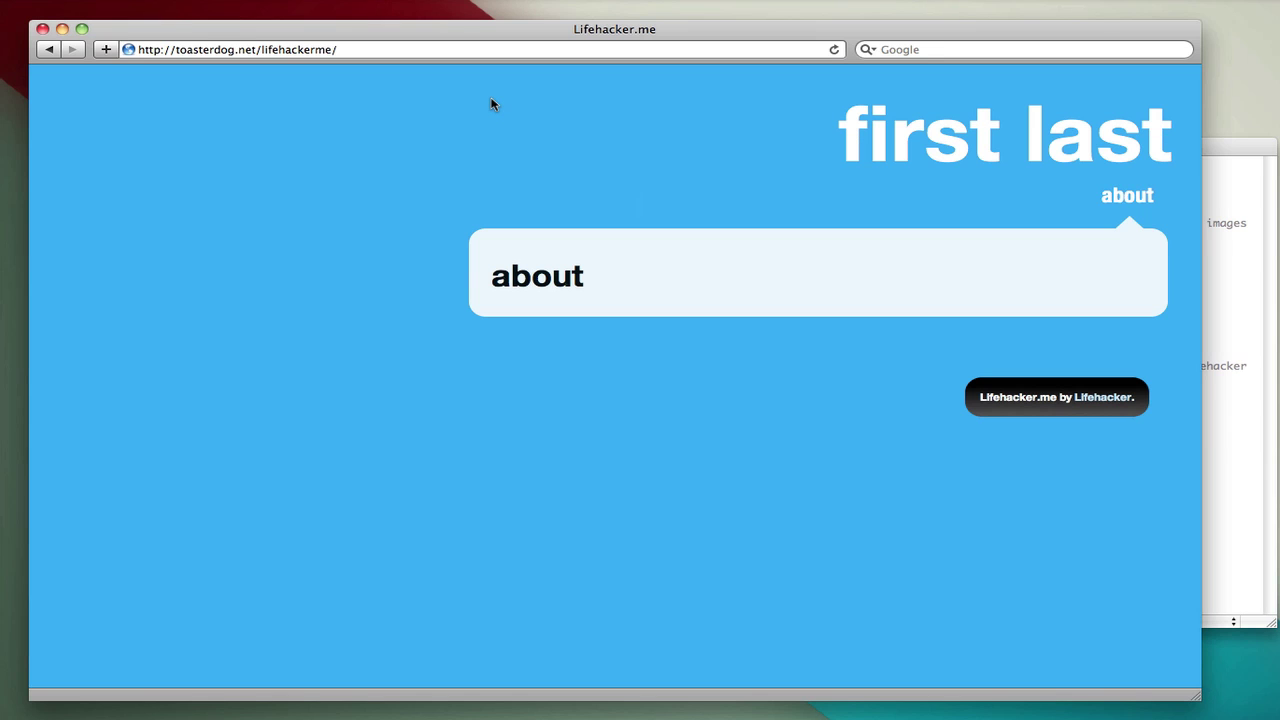
pyautogui.press('super+r')
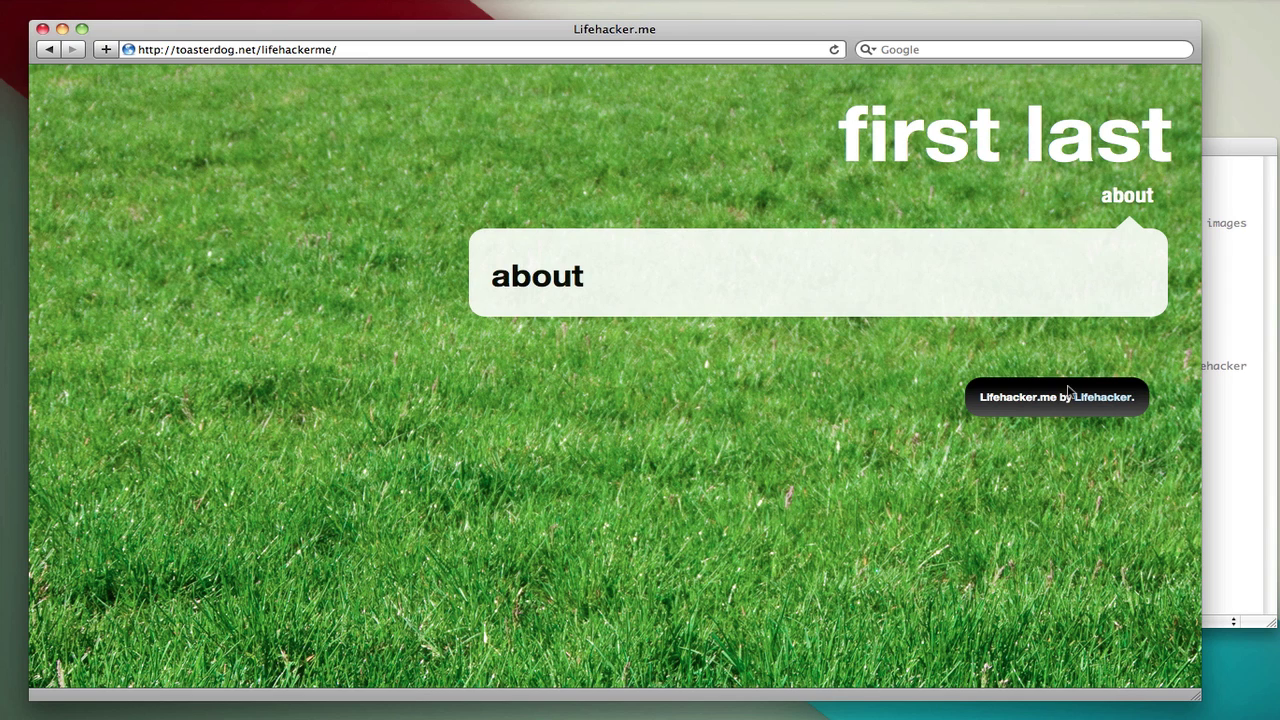
# Step: Set navigation_shadows to true in config.php and reload the Lifehacker.me page in Safari
pyautogui.click(1220, 328)
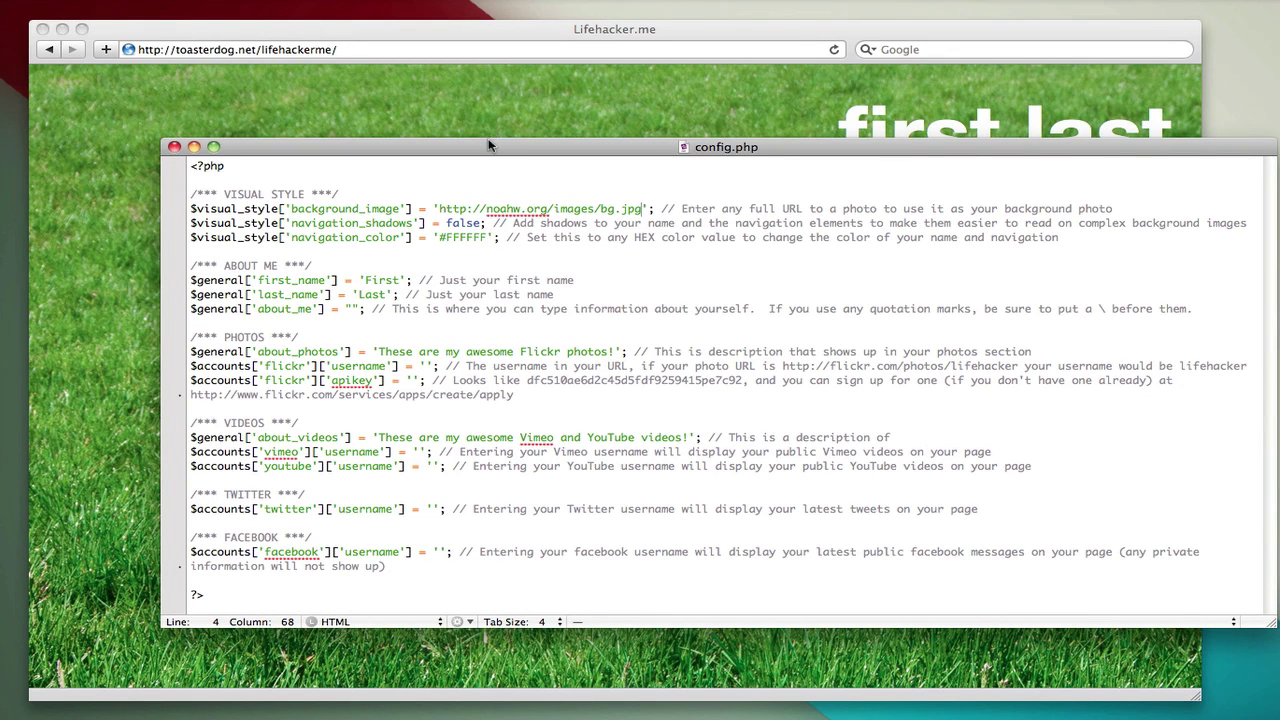
pyautogui.moveTo(490, 147)
pyautogui.mouseDown()
pyautogui.moveTo(483, 335)
pyautogui.moveTo(514, 100)
pyautogui.moveTo(514, 141)
pyautogui.mouseUp()
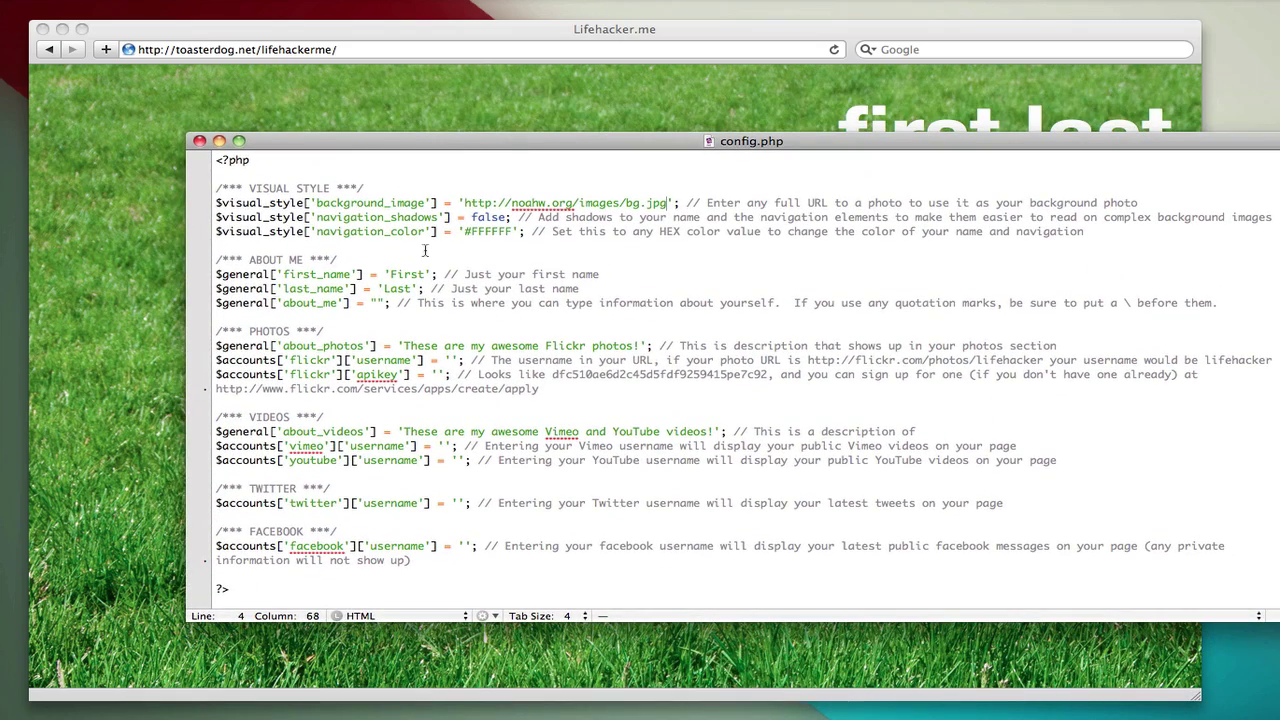
pyautogui.click(491, 217)
pyautogui.doubleClick(491, 217)
pyautogui.write('true')
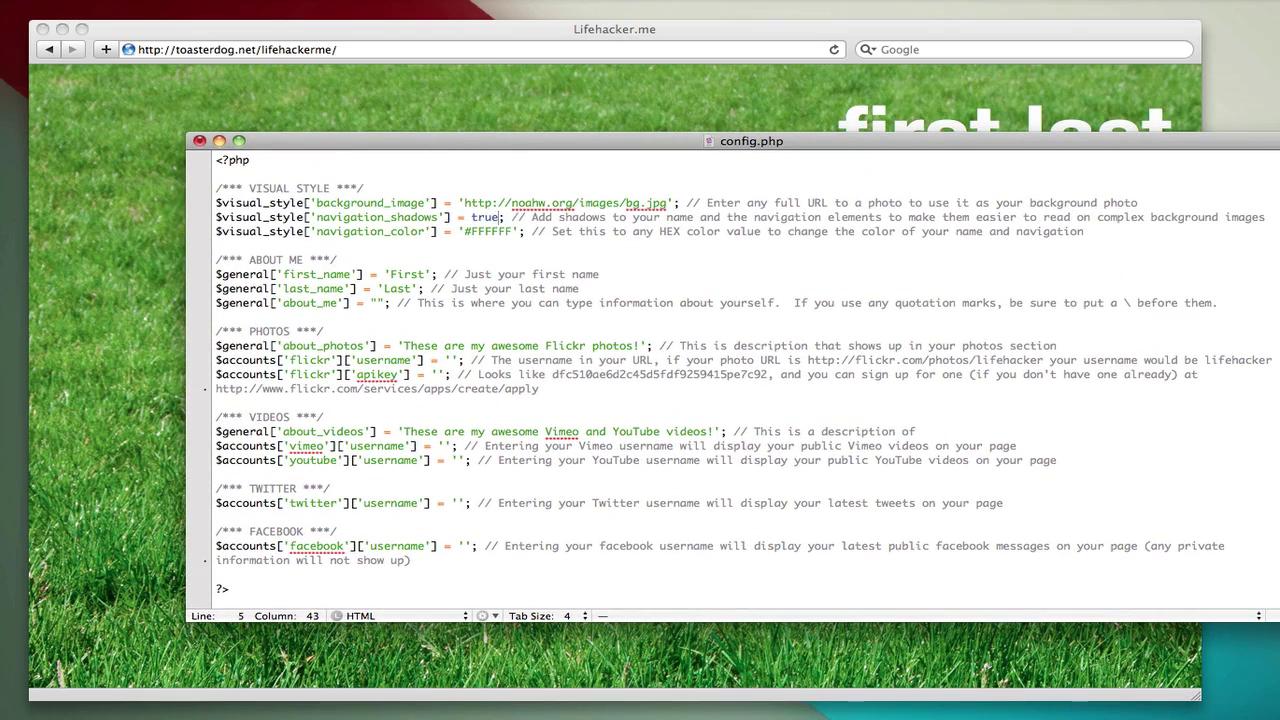
pyautogui.click(527, 105)
pyautogui.press('super+r')
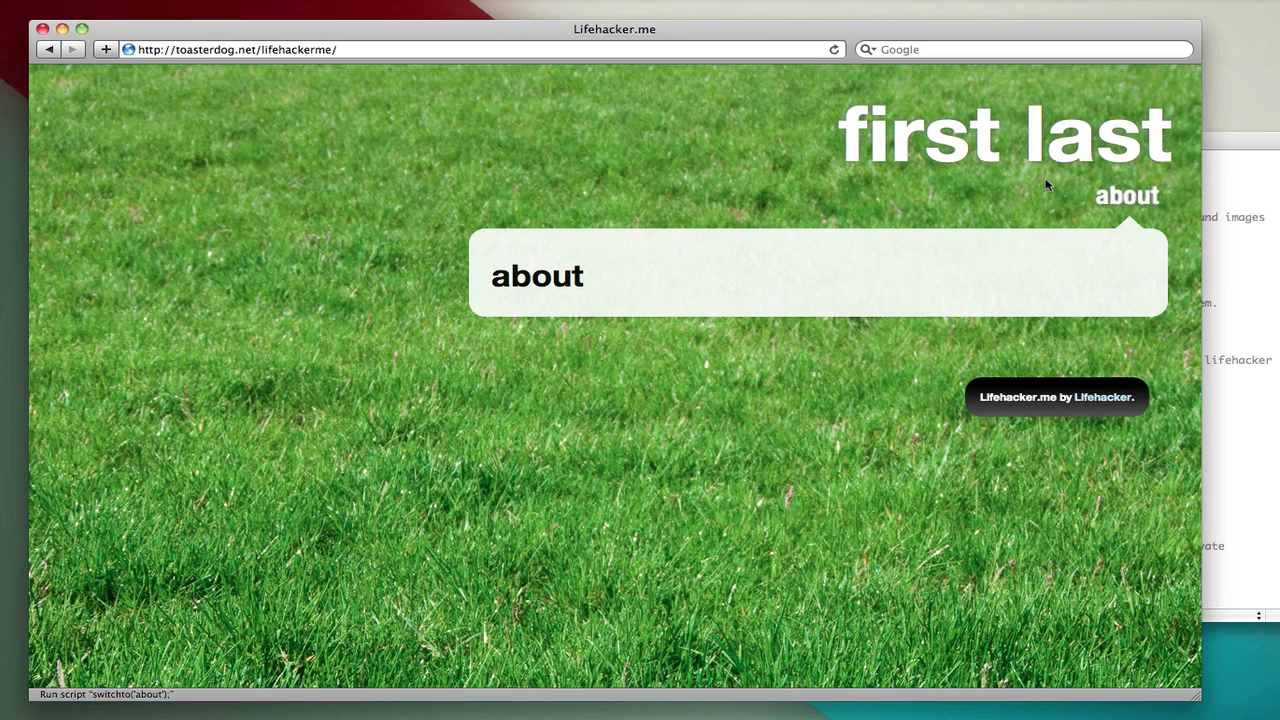
# Step: Return to config.php and set navigation_shadows to false
pyautogui.click(1222, 220)
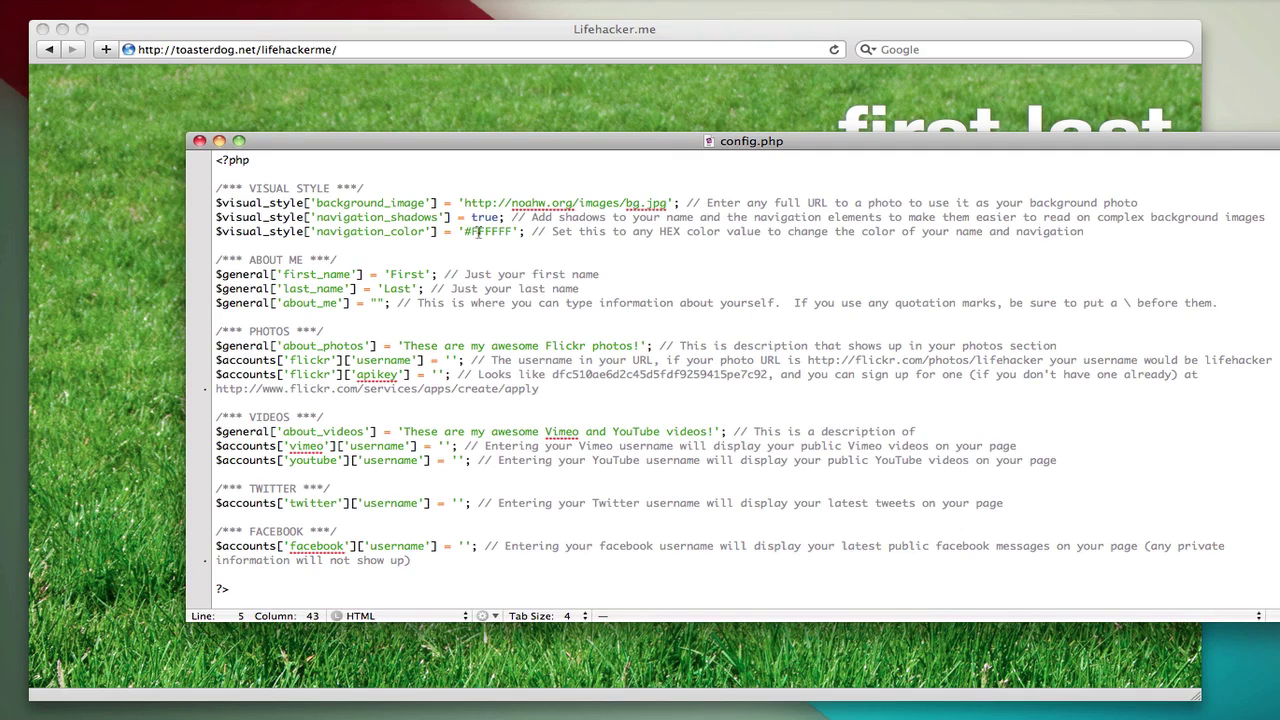
pyautogui.click(483, 218)
pyautogui.doubleClick(483, 218)
pyautogui.write('false')
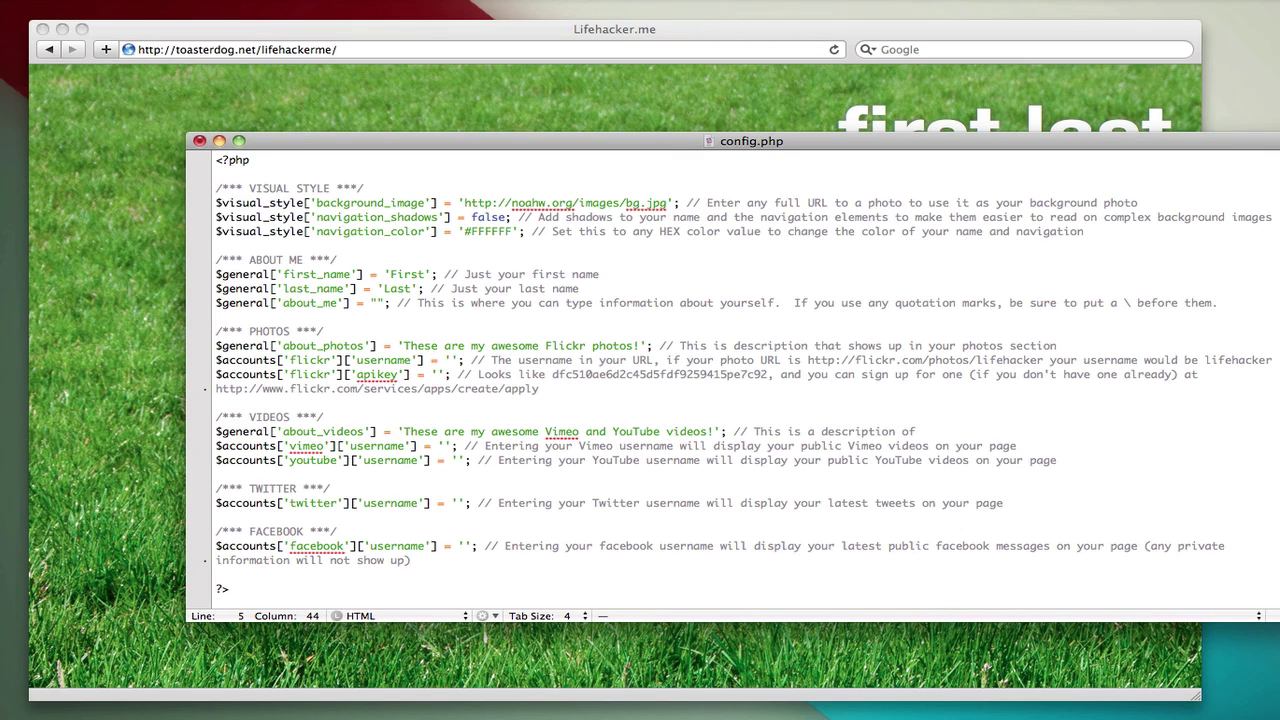
# Step: Set navigation_color to black in config.php, save the file and reload the Lifehacker.me page in Safari
pyautogui.doubleClick(487, 231)
pyautogui.write('000')
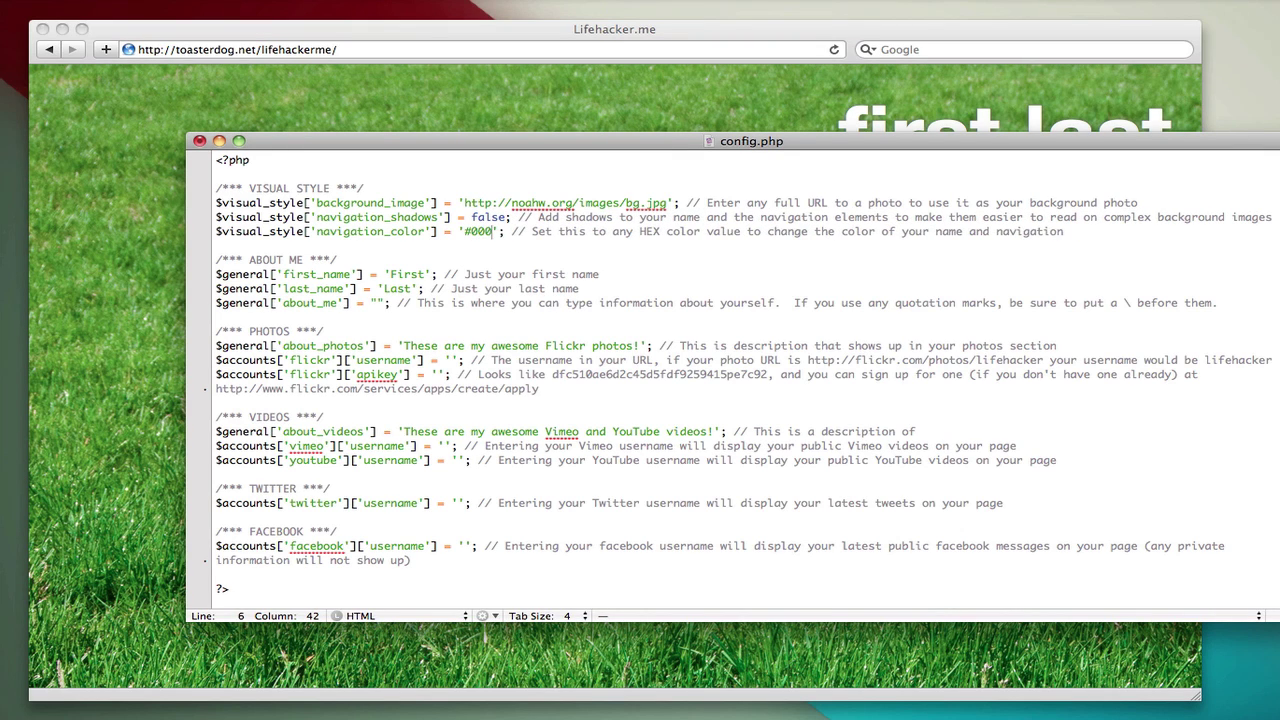
pyautogui.write('000')
pyautogui.click(463, 232)
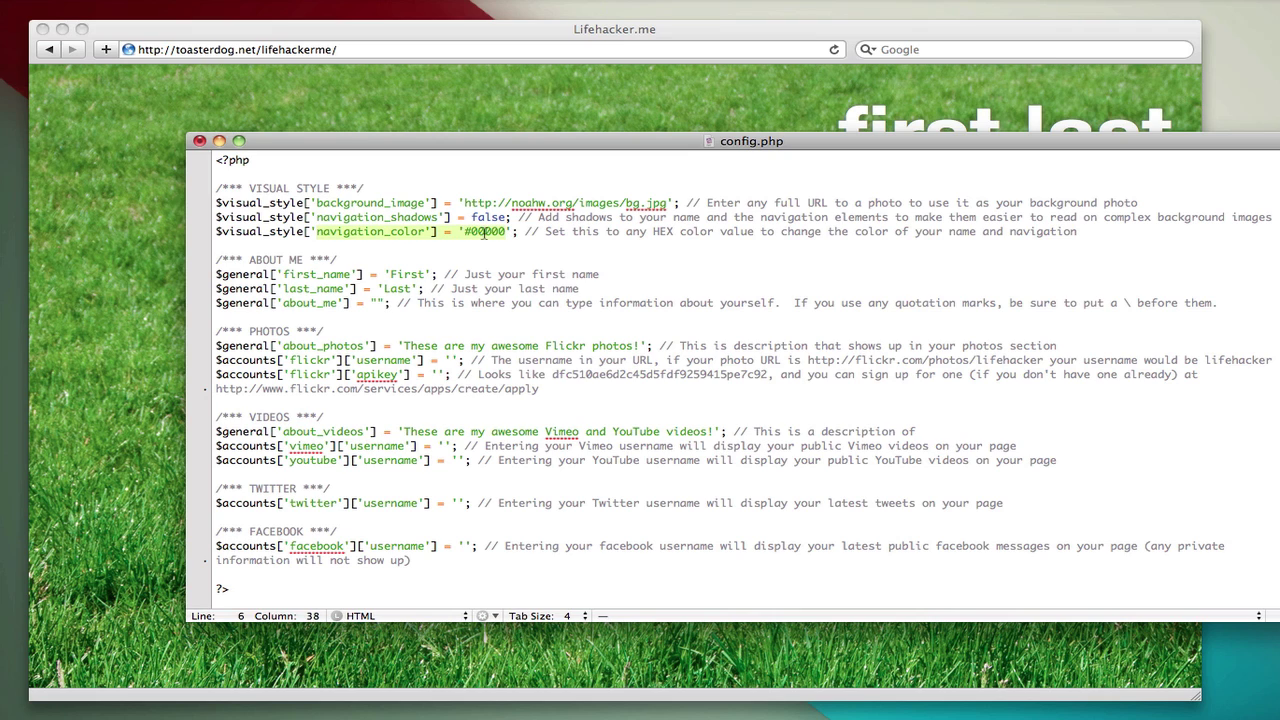
pyautogui.press('Delete')
pyautogui.press('Delete')
pyautogui.press('Delete')
pyautogui.press('Delete')
pyautogui.press('Delete')
pyautogui.press('Delete')
pyautogui.write('black')
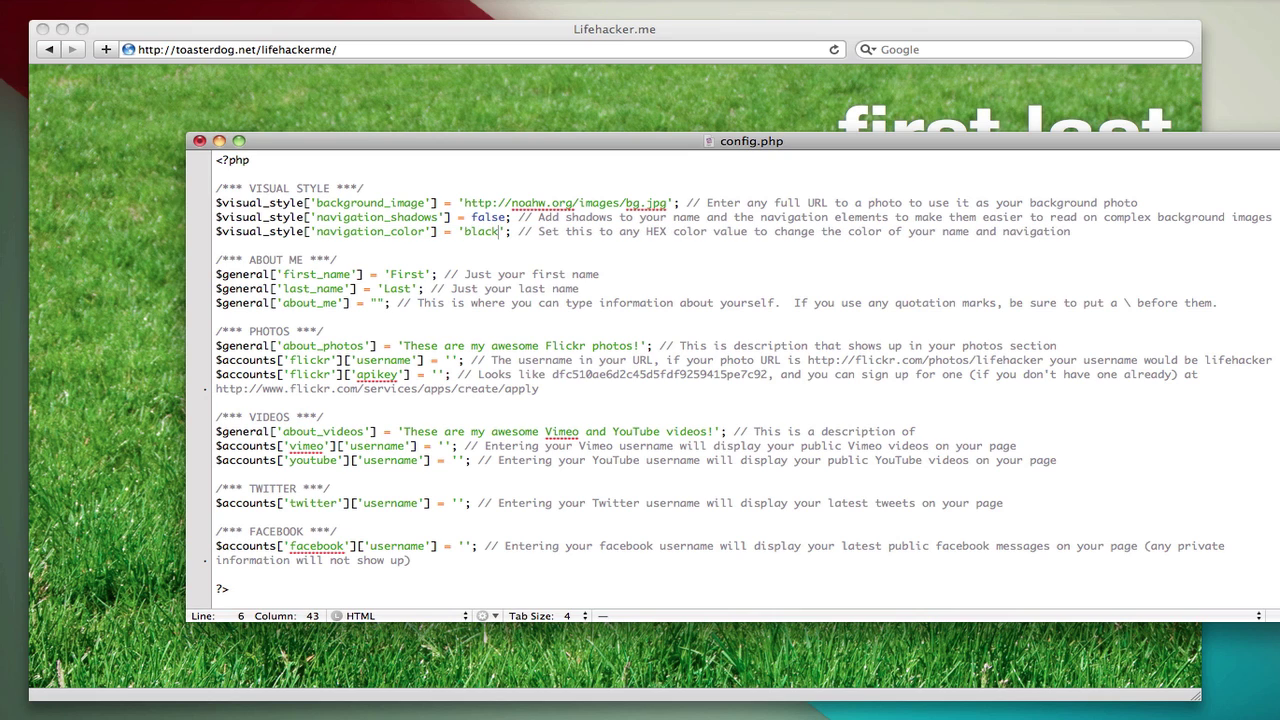
pyautogui.press('super+s')
pyautogui.click(506, 114)
pyautogui.press('super+r')
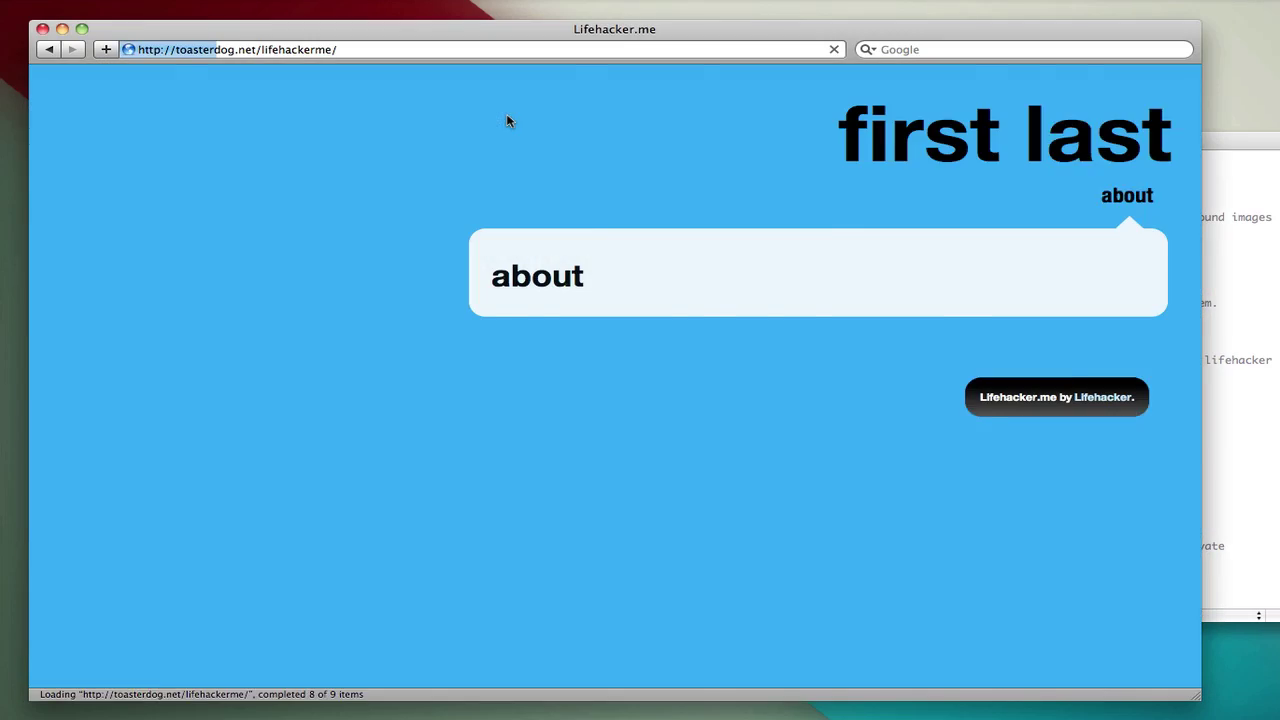
# Step: Return to config.php and restore navigation_color to #FFFFFF
pyautogui.click(1238, 264)
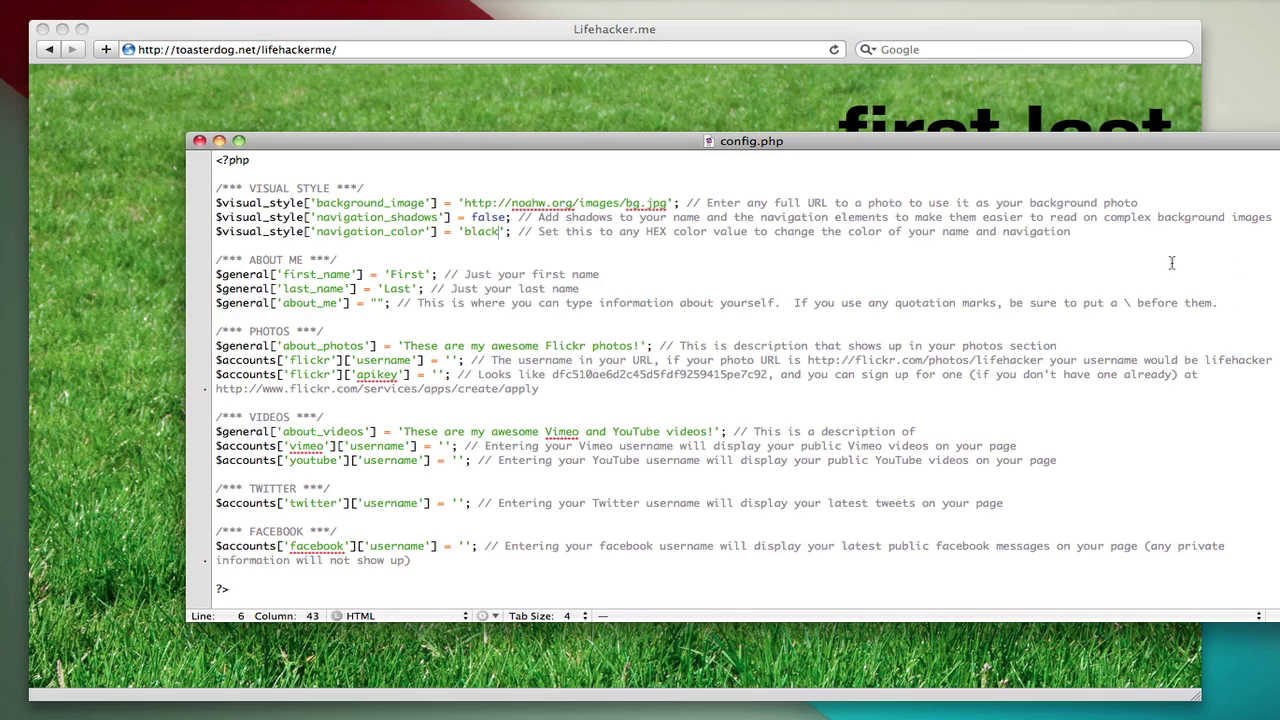
pyautogui.doubleClick(478, 231)
pyautogui.write('#FFFFFF')
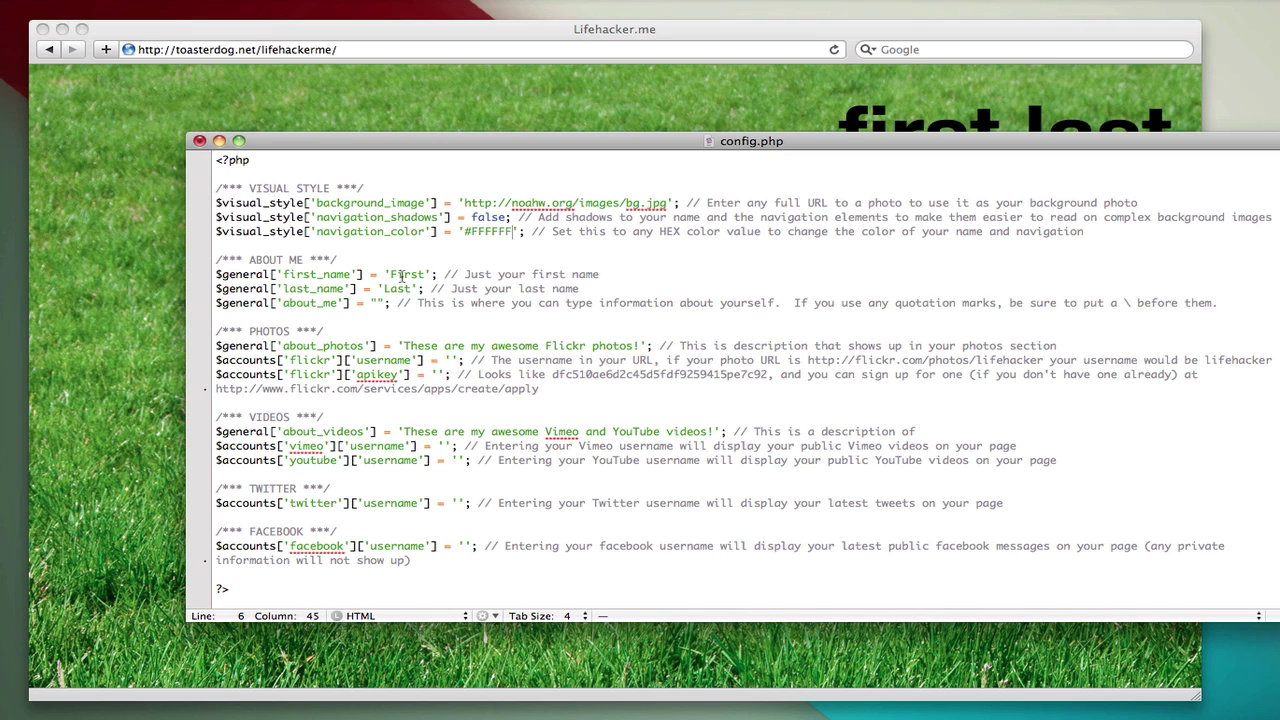
# Step: Replace the first_name and last_name placeholders in config.php with the site owner's first and last name, and switch to Safari
pyautogui.doubleClick(400, 274)
pyautogui.write('Adam')
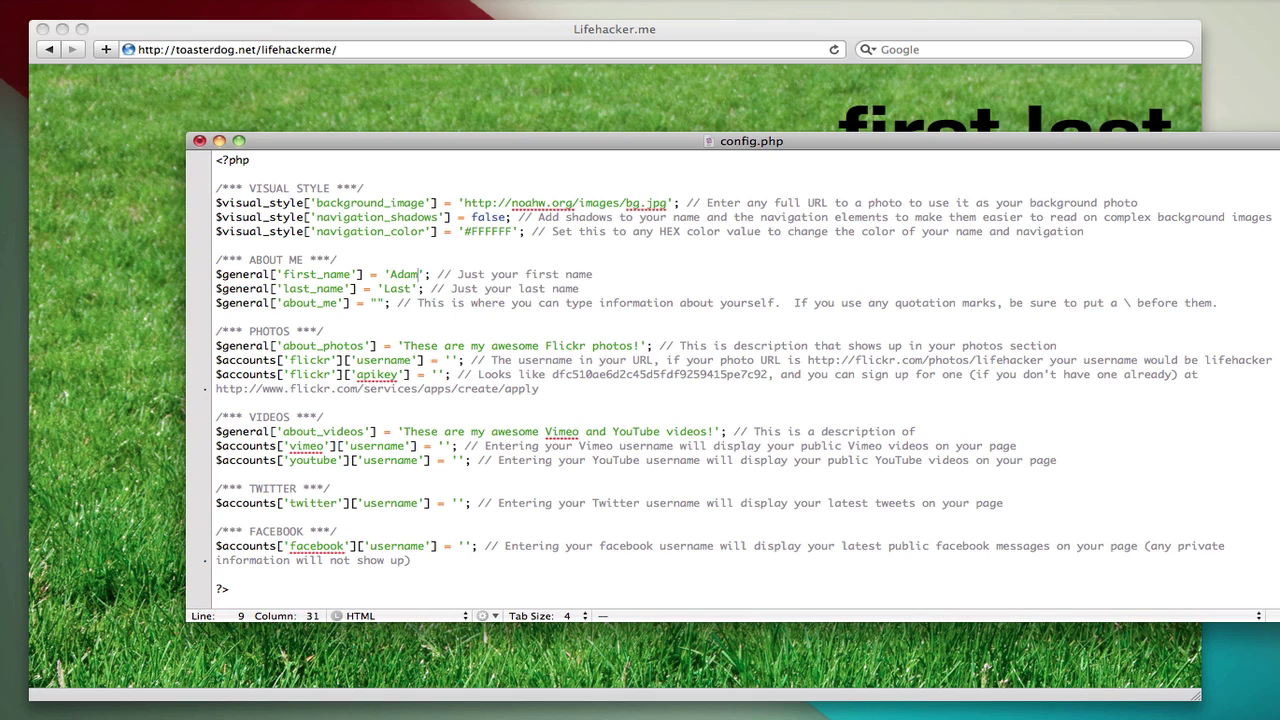
pyautogui.doubleClick(392, 289)
pyautogui.write('Dachis')
pyautogui.click(377, 303)
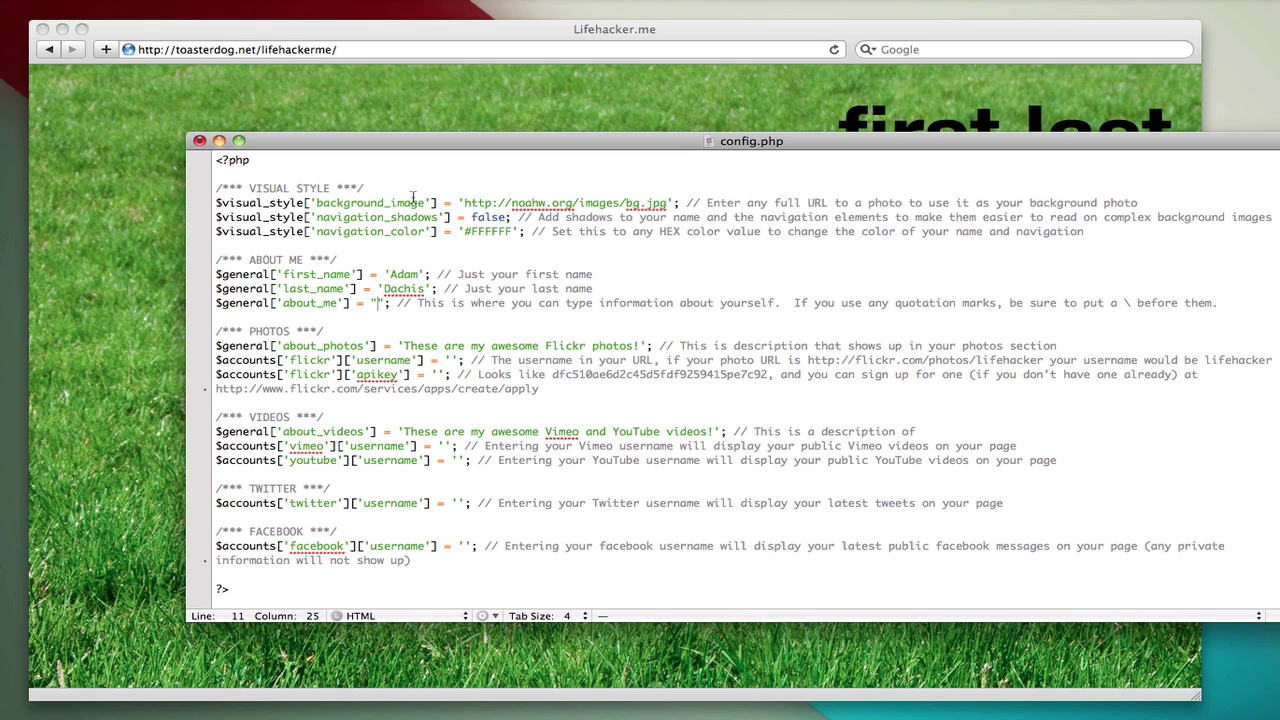
pyautogui.click(447, 120)
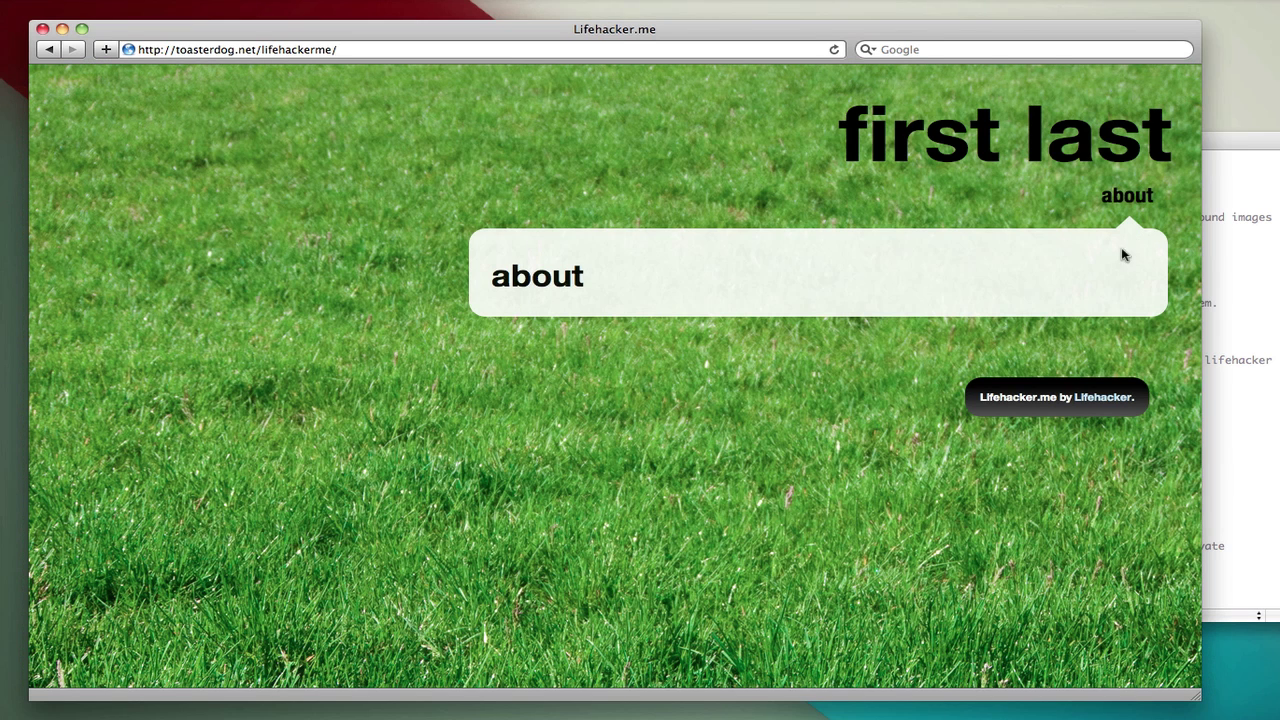
# Step: Return to config.php, set about_me to a one-sentence description naming the site owner, and reload the Lifehacker.me page in Safari
pyautogui.click(1237, 292)
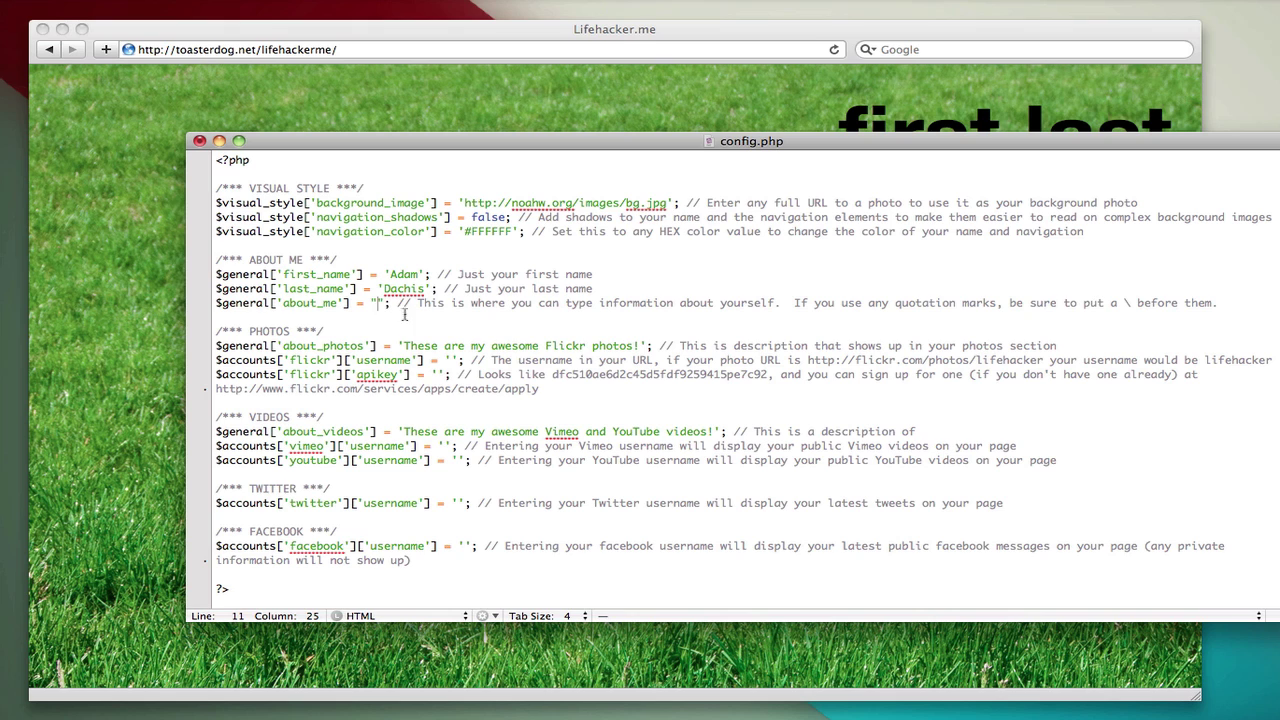
pyautogui.write('This is ')
pyautogui.write('a description abou')
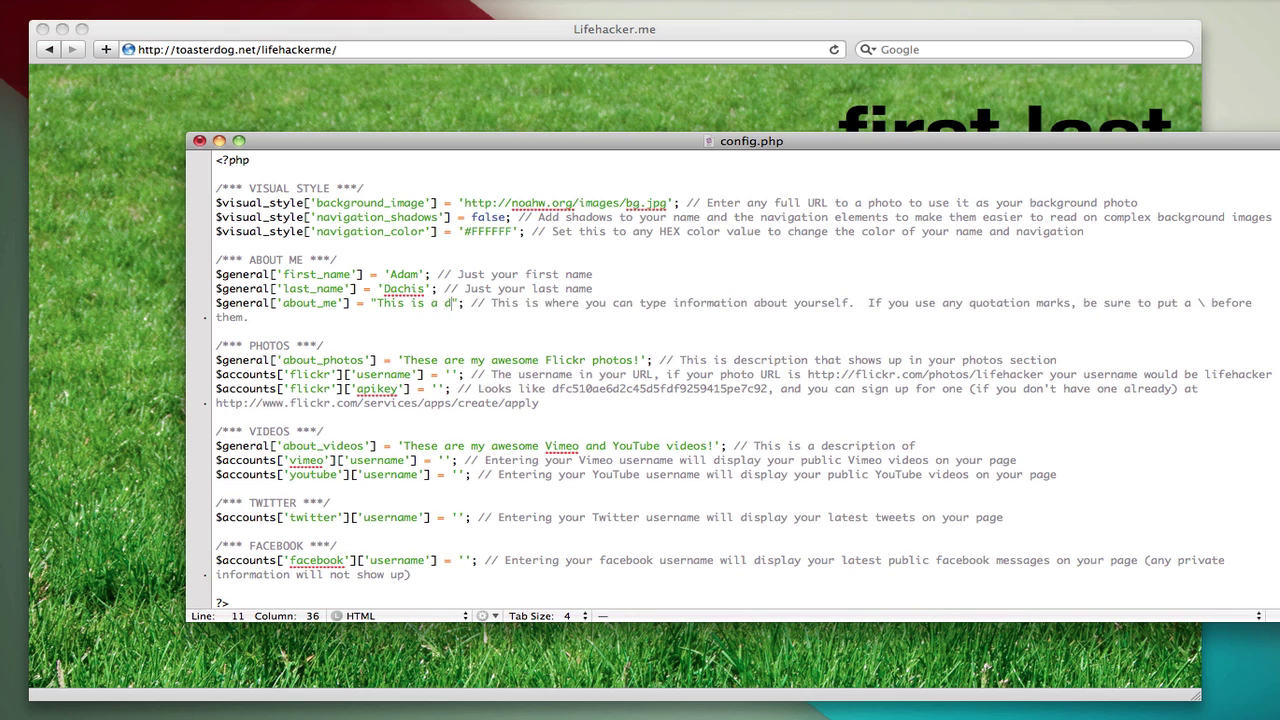
pyautogui.write('t Adma')
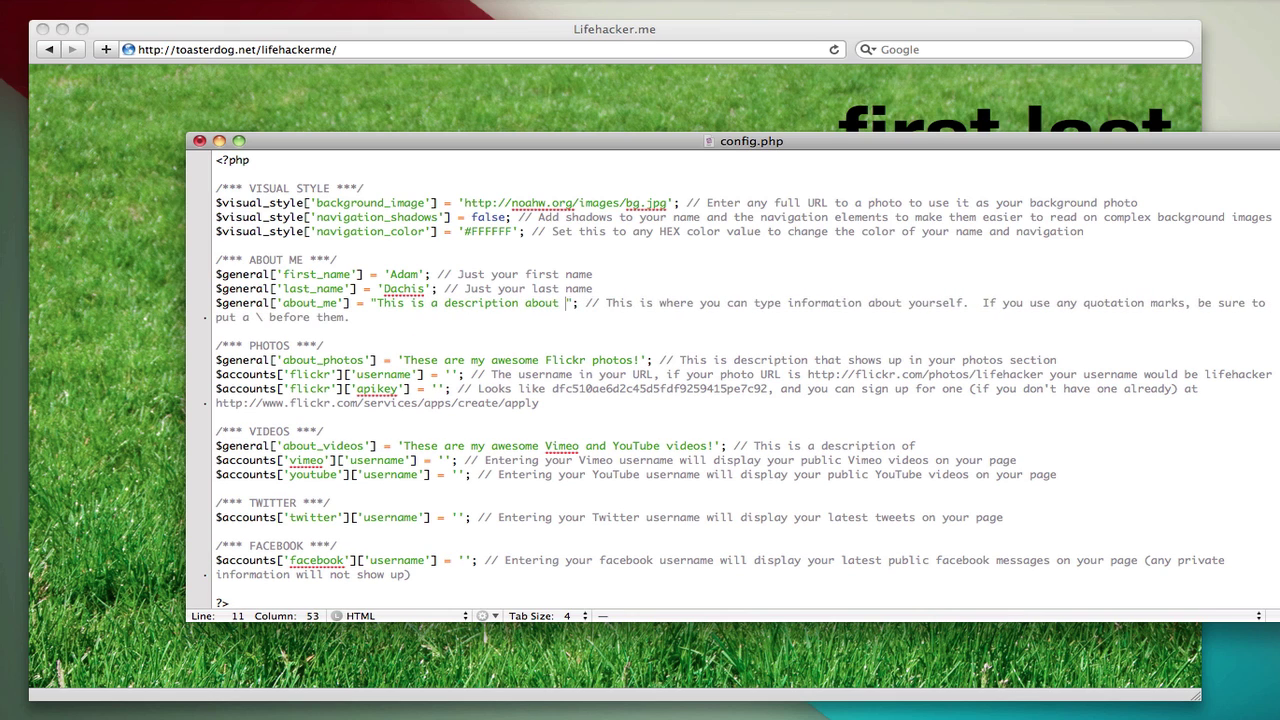
pyautogui.press('BackSpace')
pyautogui.press('BackSpace')
pyautogui.write('am Dachis.')
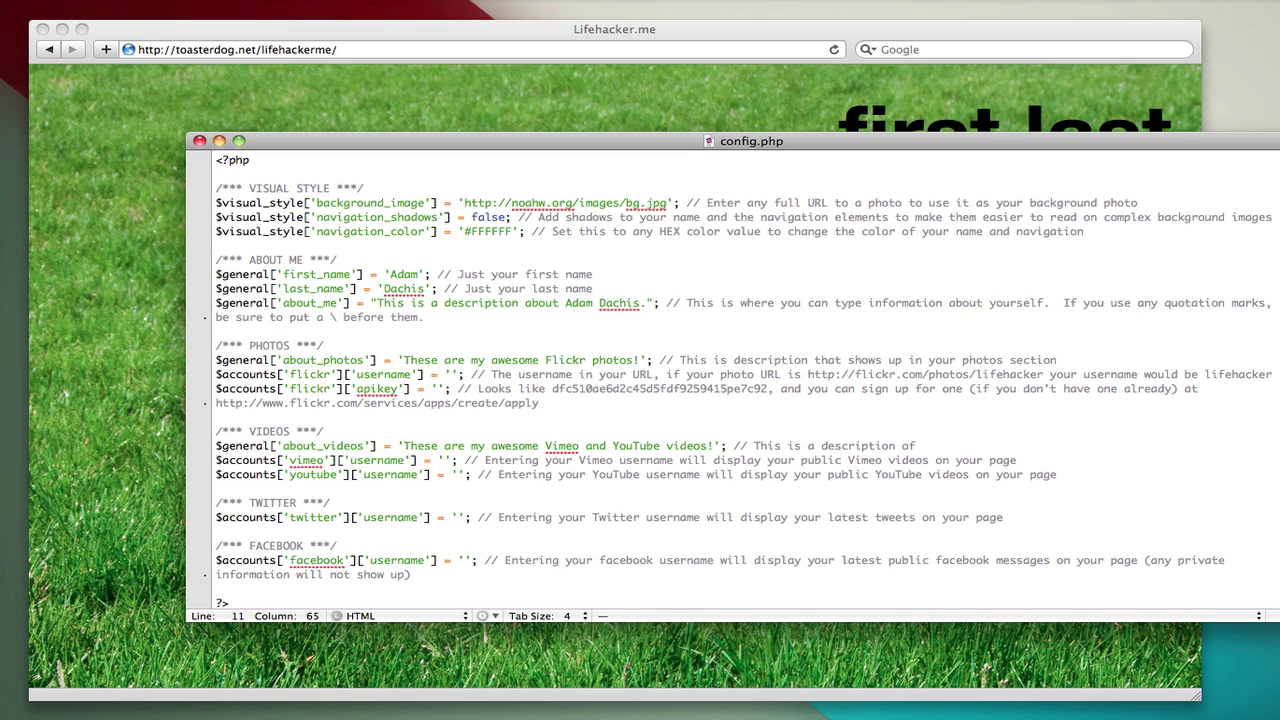
pyautogui.click(426, 92)
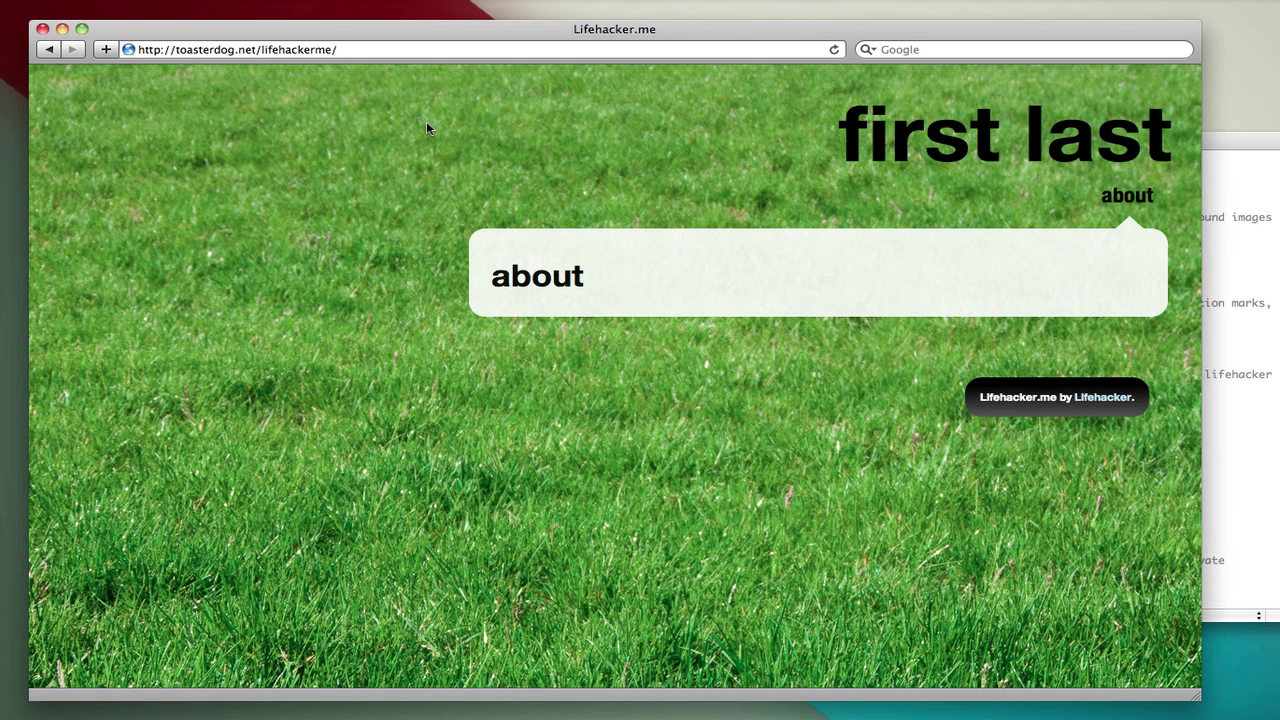
pyautogui.press('super+r')
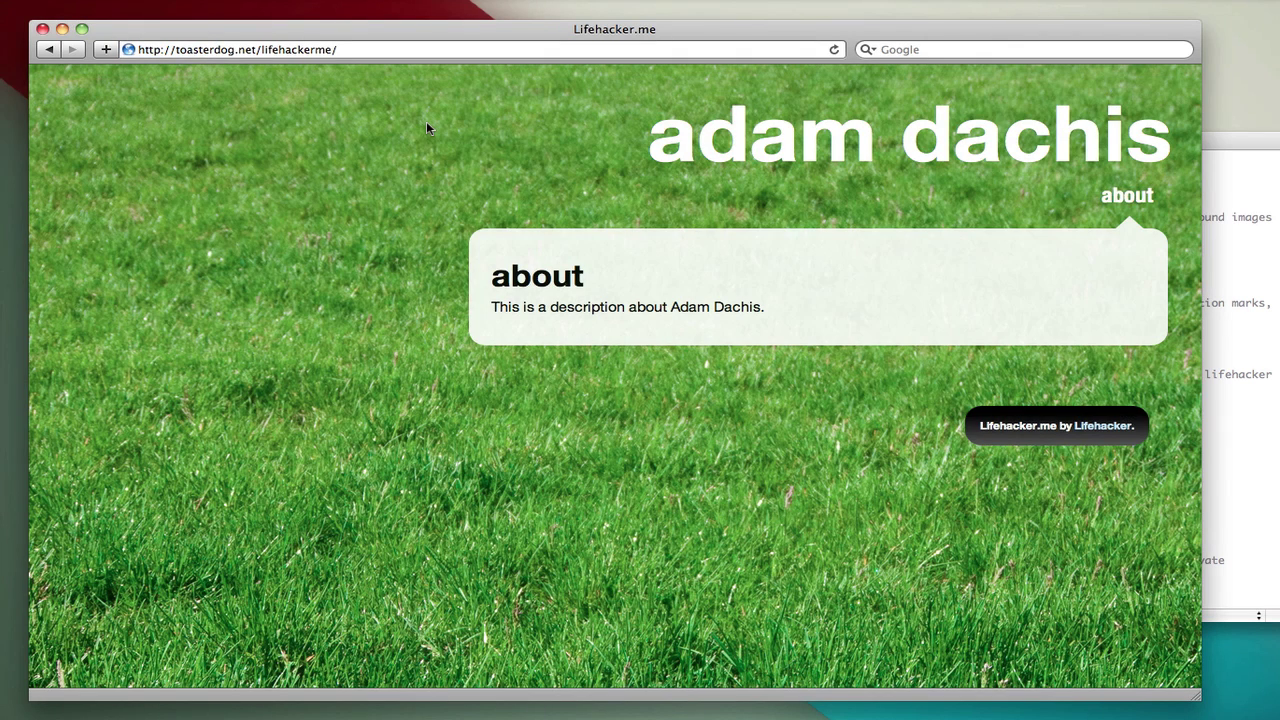
# Step: Place the cursor in the empty Flickr username value in config.php, and open the site owner's Flickr photos page in a new Safari tab
pyautogui.click(1217, 275)
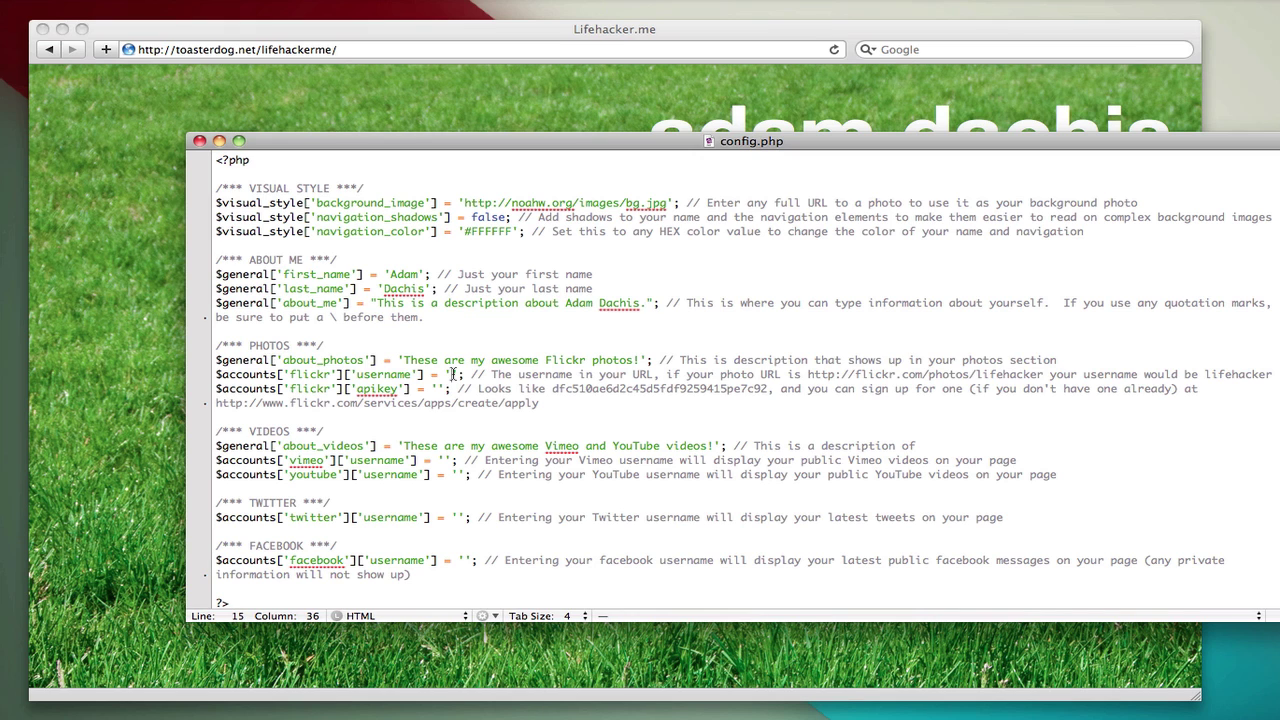
pyautogui.click(454, 106)
pyautogui.press('super+t')
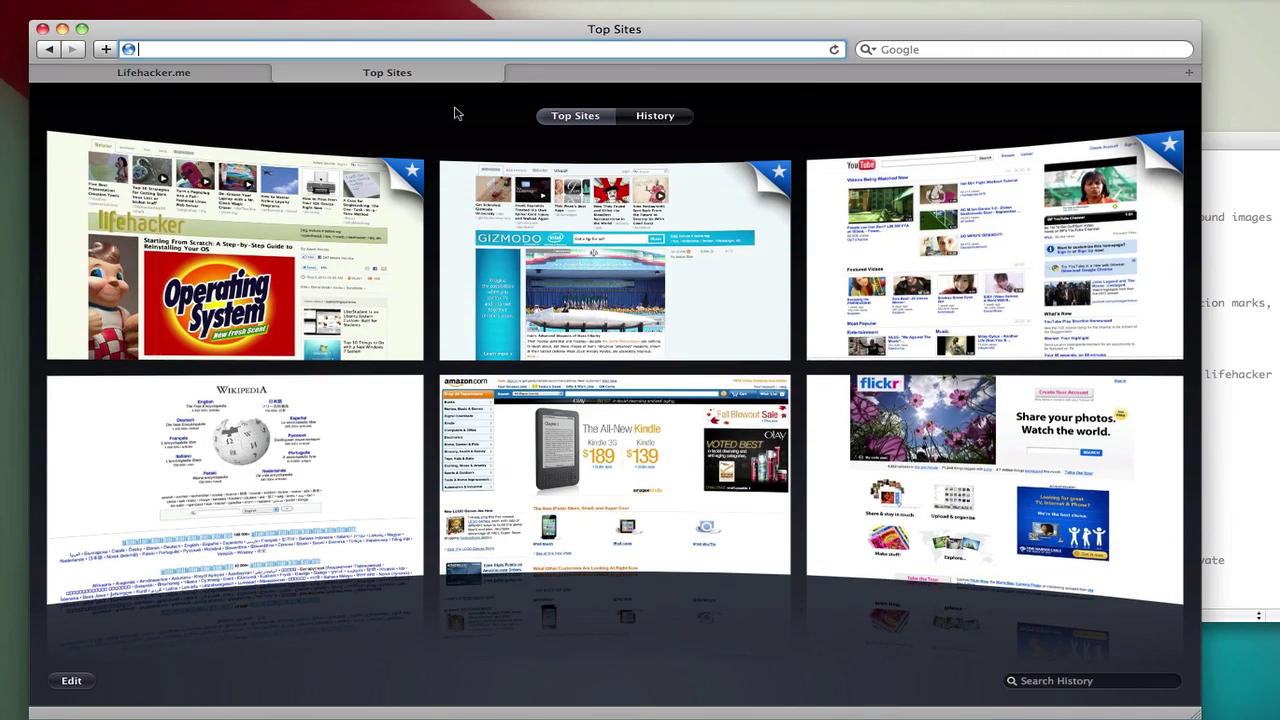
pyautogui.write('http://')
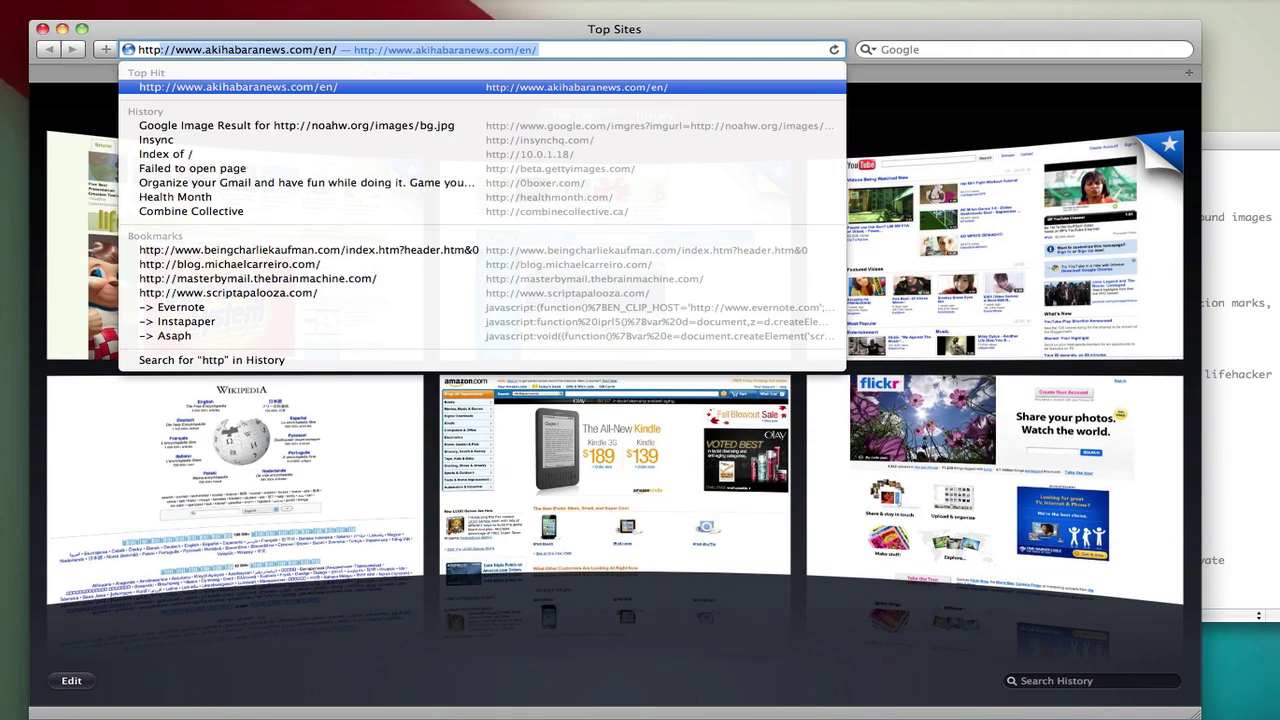
pyautogui.write('www.')
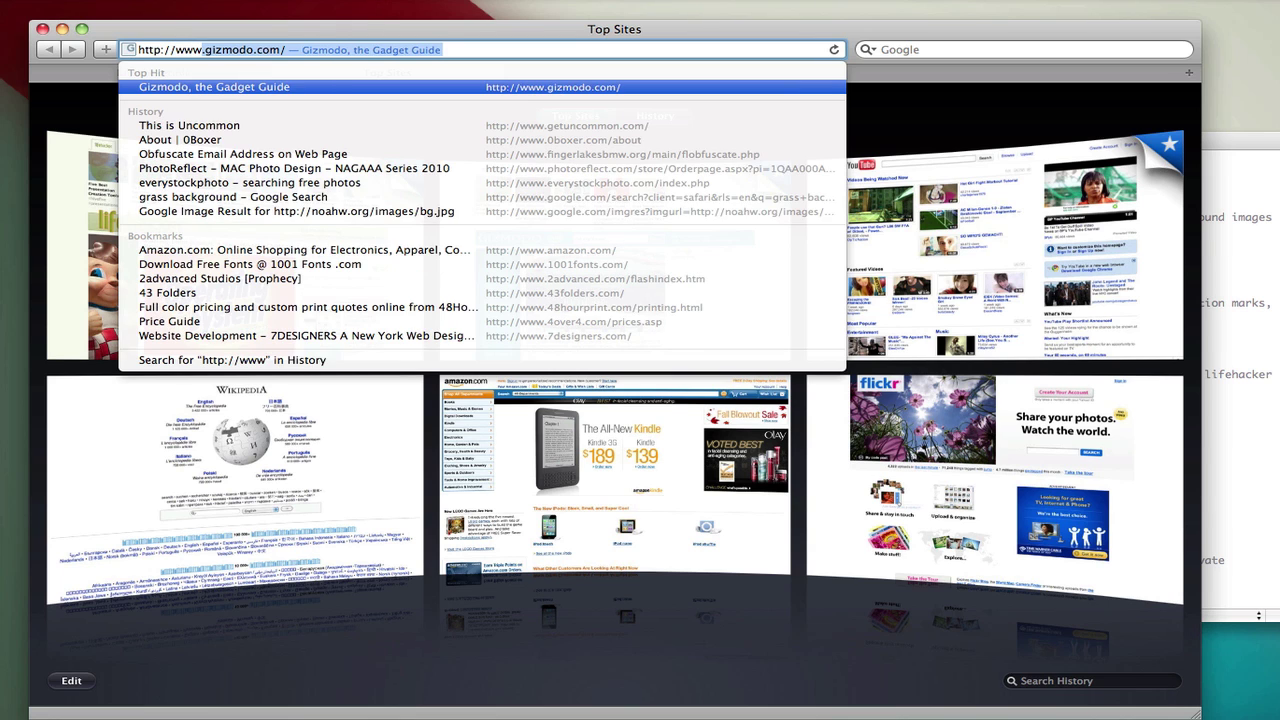
pyautogui.write('flickr.')
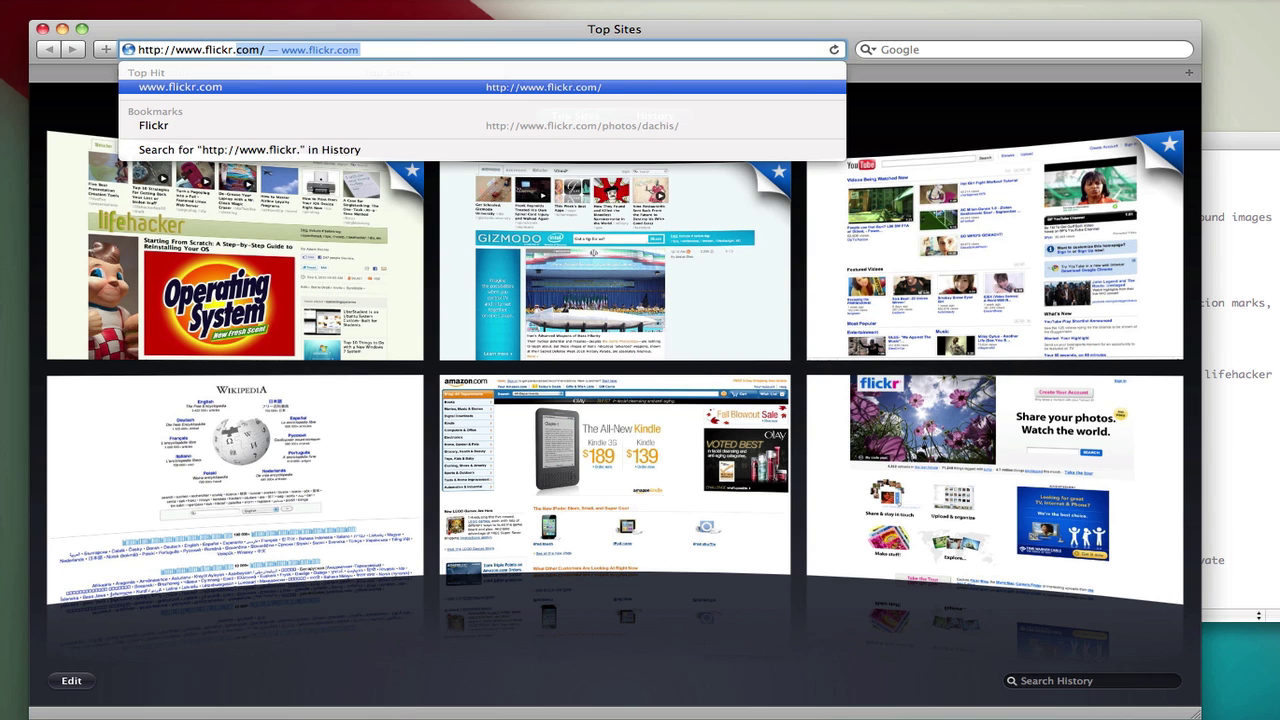
pyautogui.press('Right')
pyautogui.write('phot')
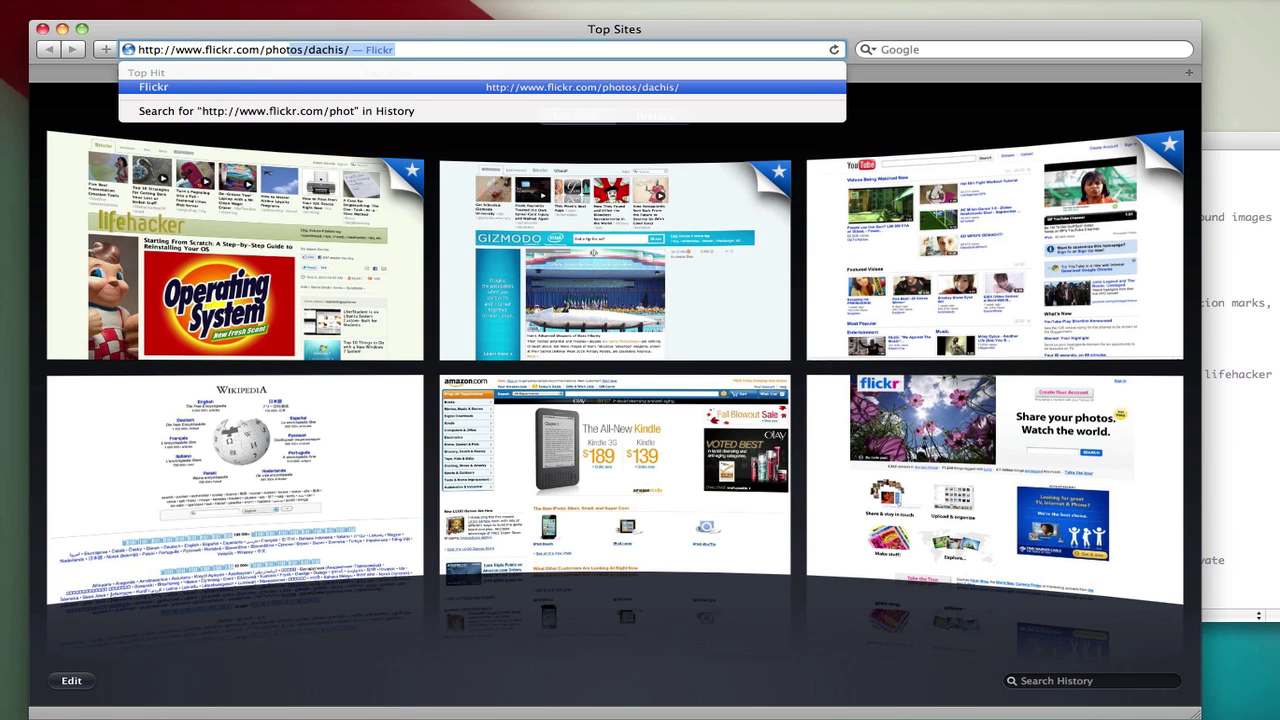
pyautogui.press('Return')
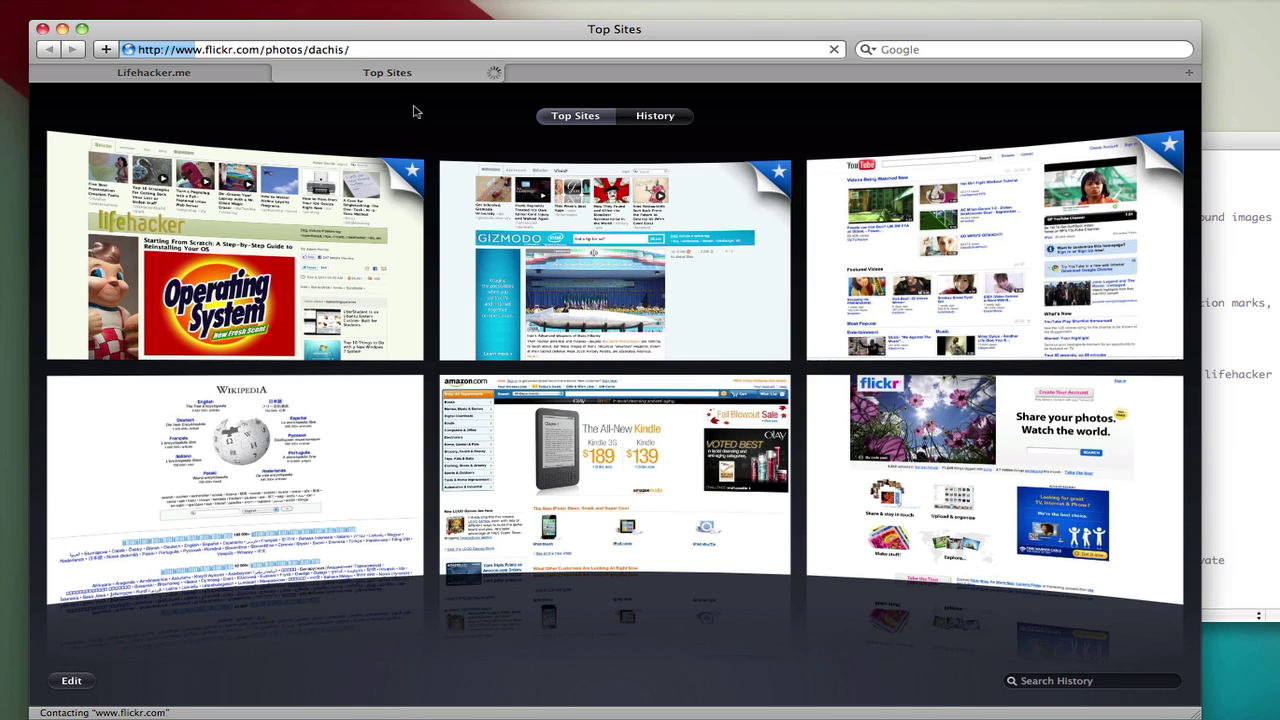
# Step: Copy the username from the Flickr page address, close that page and paste it as the Flickr username in config.php
pyautogui.doubleClick(318, 50)
pyautogui.press('super+c')
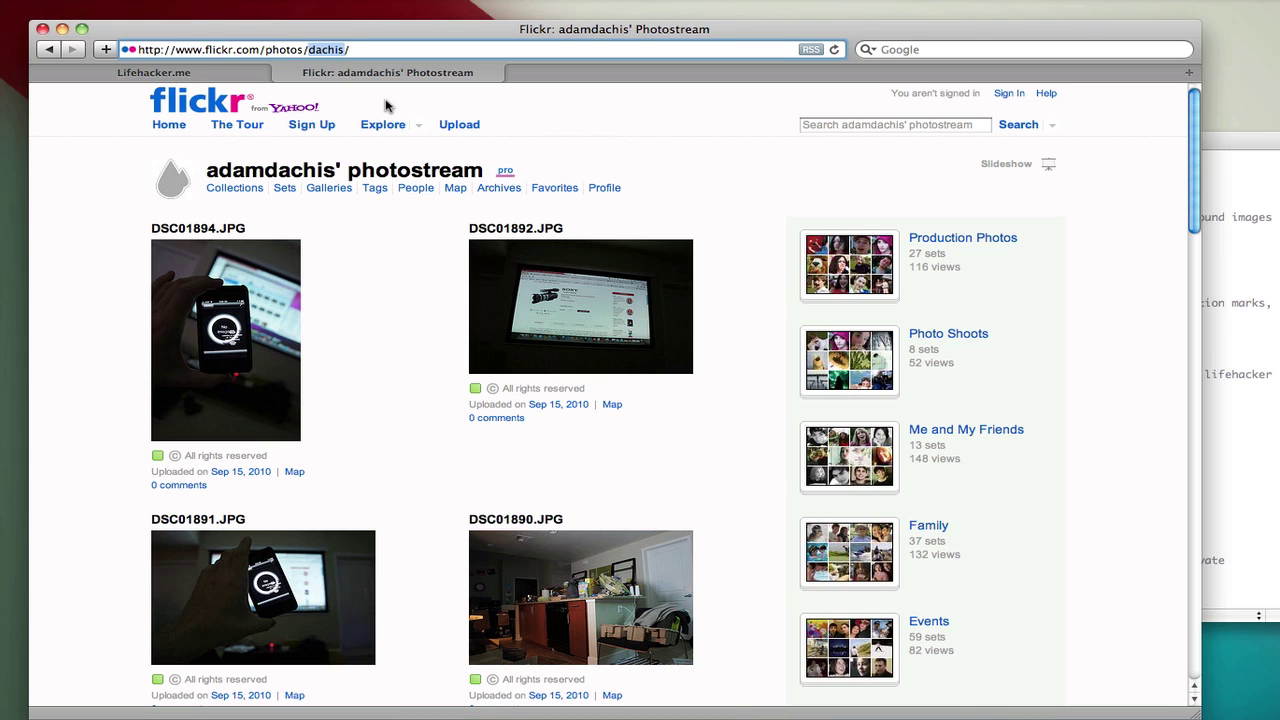
pyautogui.press('super+w')
pyautogui.click(1246, 328)
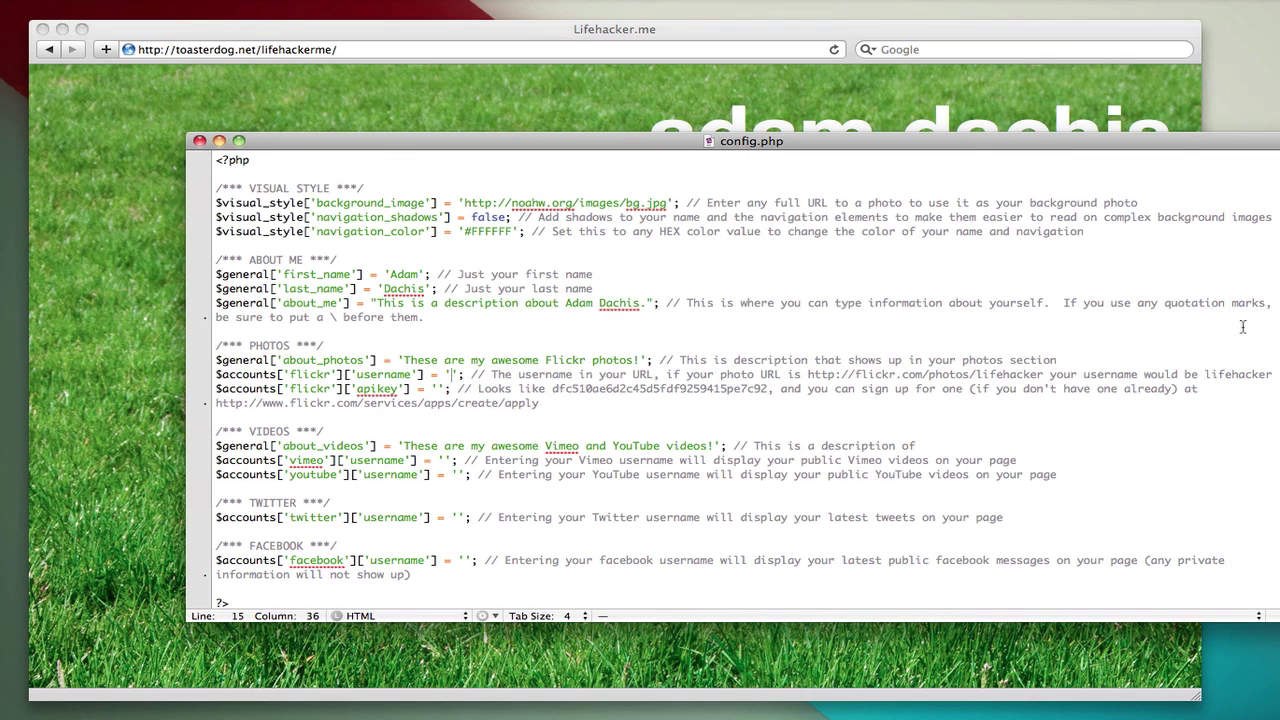
pyautogui.press('super+v')
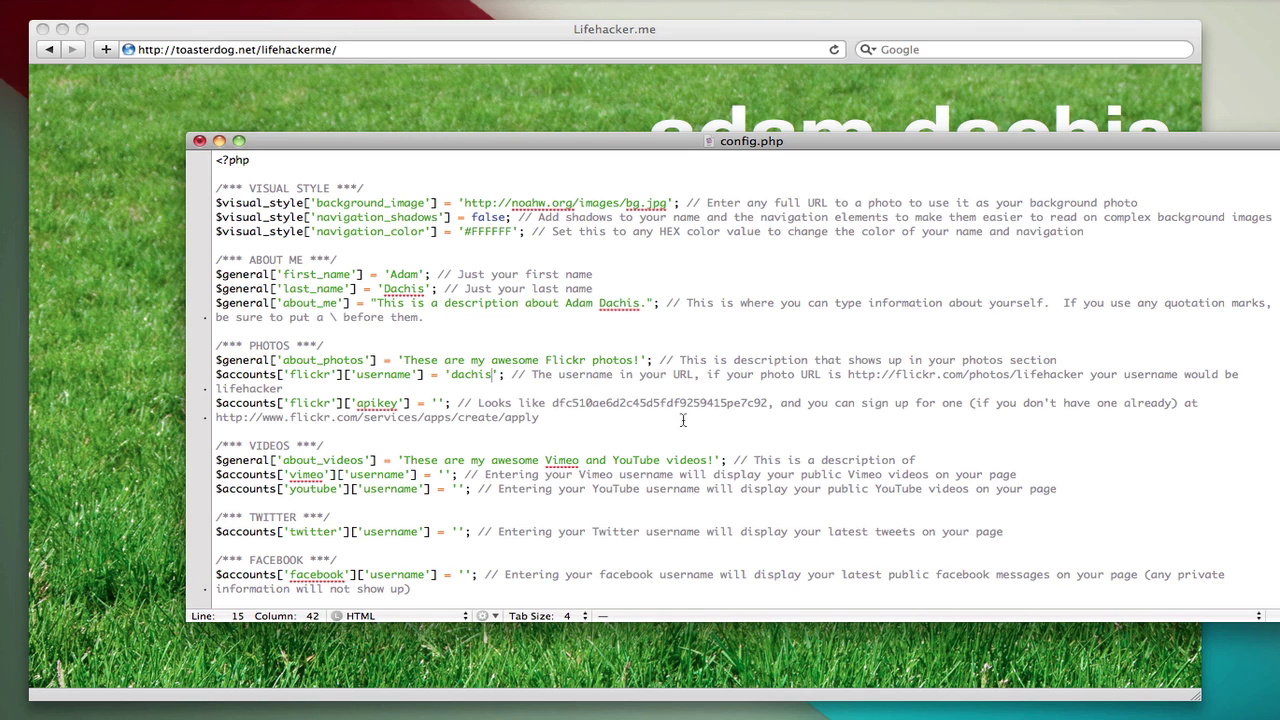
# Step: Highlight the Flickr API sign-up address, copy the API key from the overlay note and paste it as the Flickr apikey in config.php
pyautogui.moveTo(550, 421); pyautogui.dragTo(216, 424)
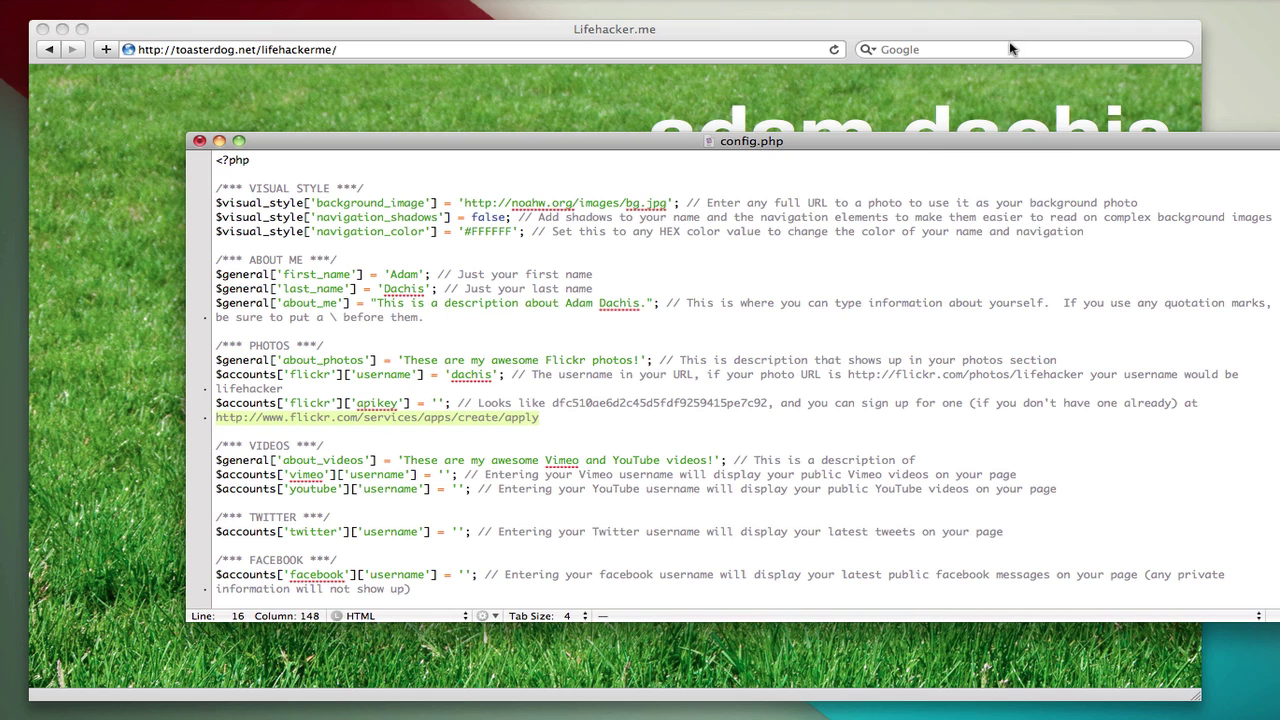
pyautogui.moveTo(997, 3)
pyautogui.moveTo(864, 22); pyautogui.dragTo(667, 22)
pyautogui.press('super+c')
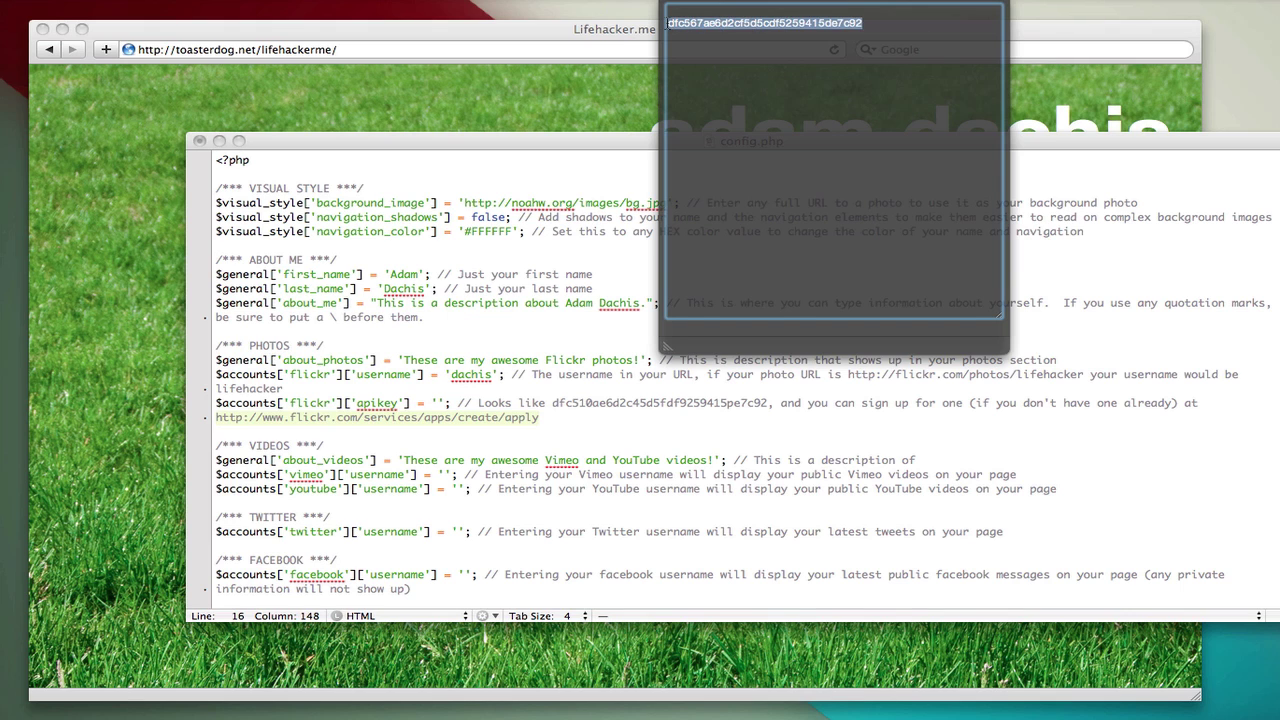
pyautogui.click(439, 402)
pyautogui.press('super+v')
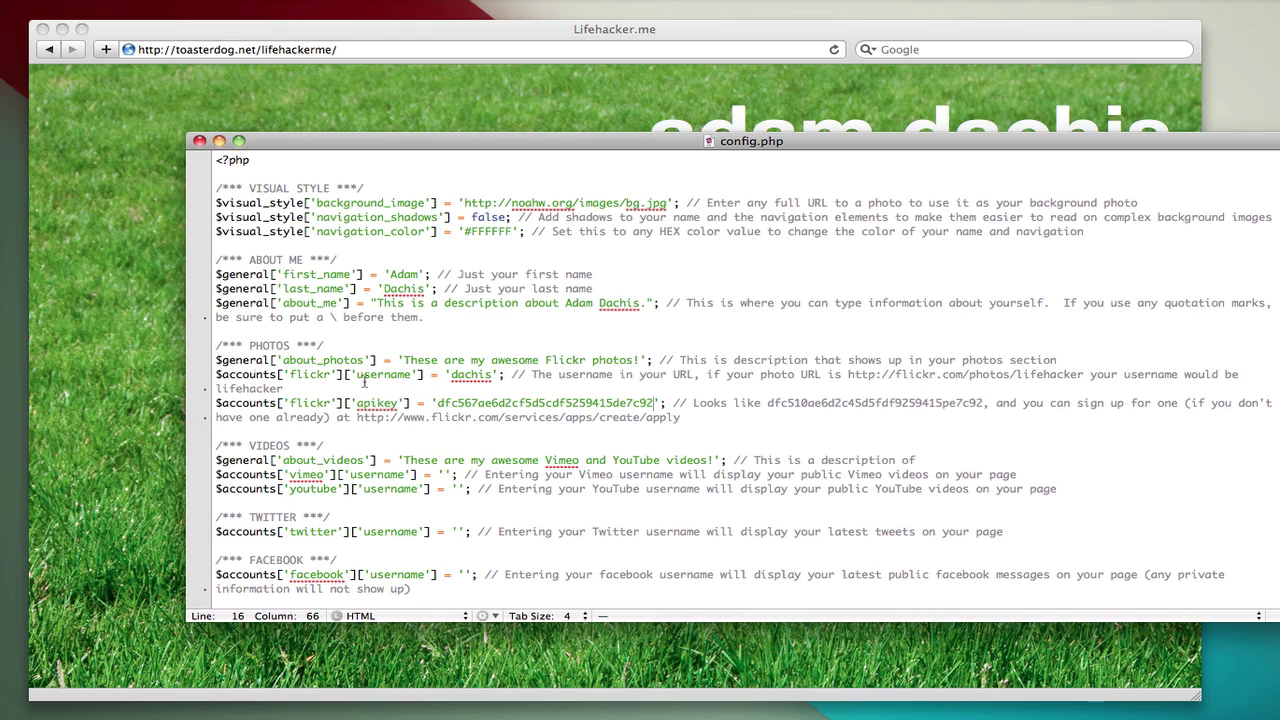
# Step: Switch to Safari, reload the Lifehacker.me page and look through the photos section
pyautogui.click(127, 372)
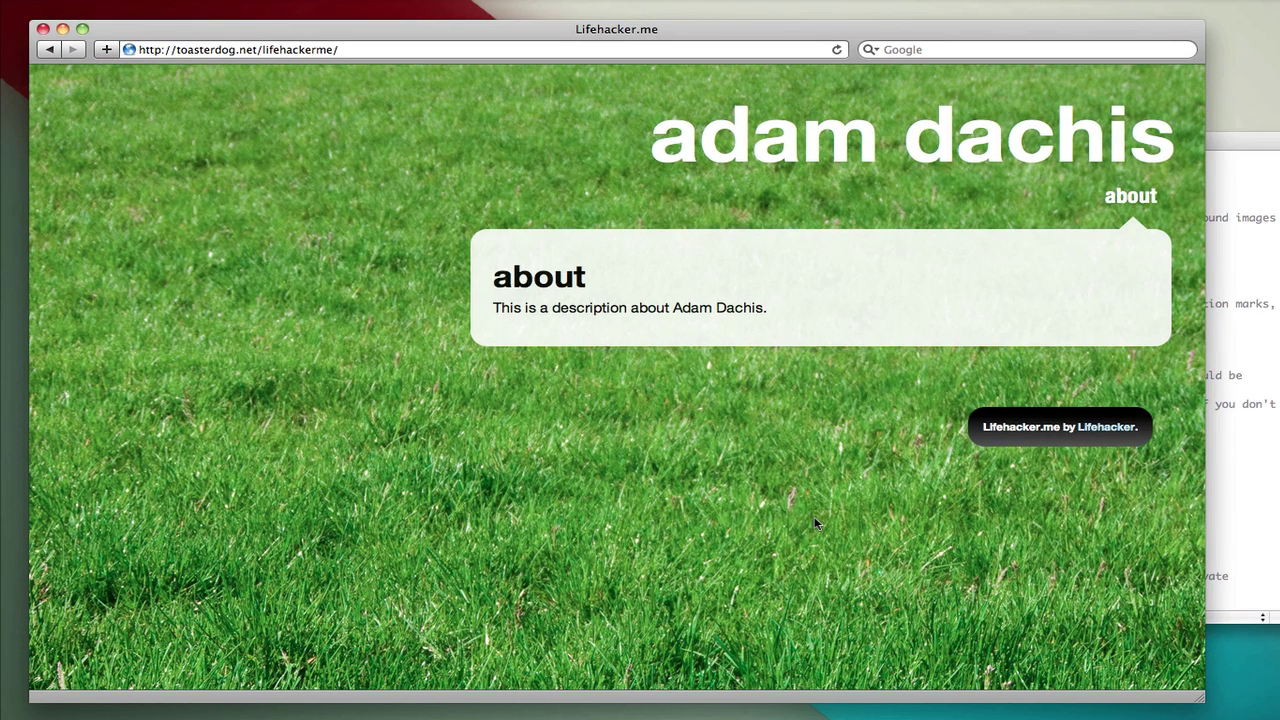
pyautogui.press('super+r')
pyautogui.click(1018, 200)
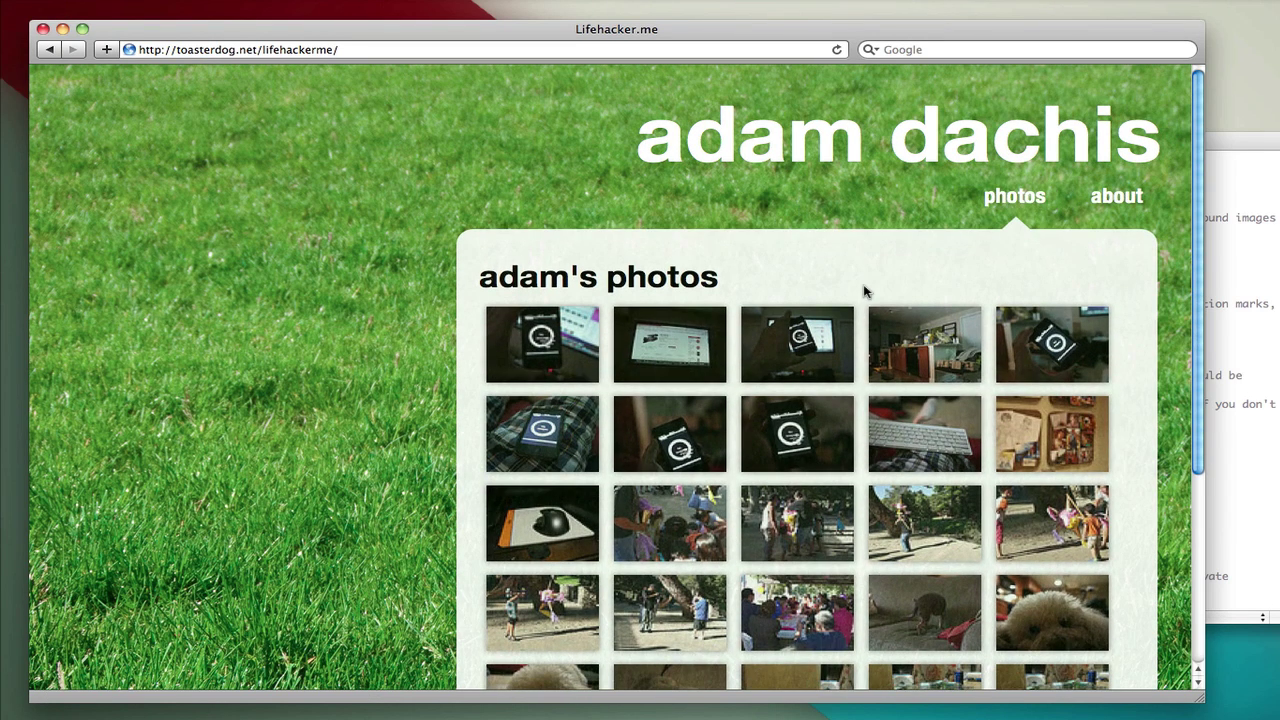
pyautogui.scroll(-5, 865, 291)
pyautogui.scroll(3, 840, 305)
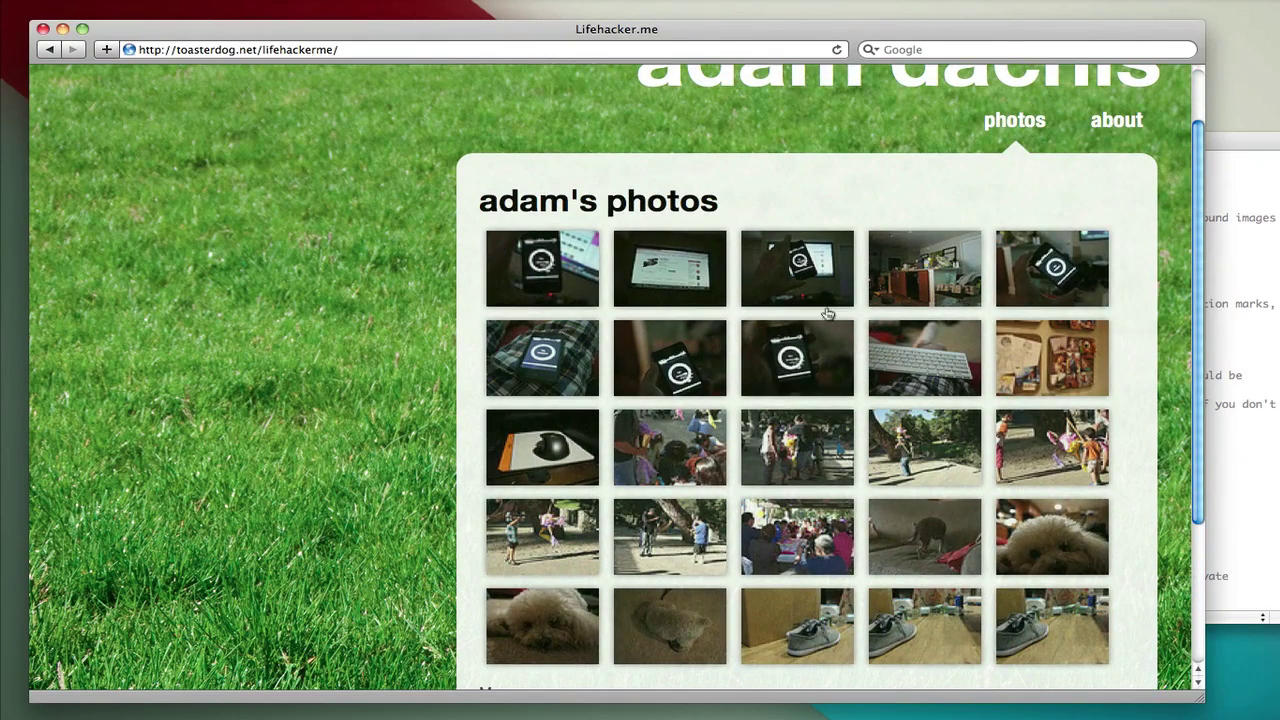
# Step: Enlarge the middle photo in the gallery's third row, browse forward three photos, close the viewer and view the rest of the gallery
pyautogui.click(786, 460)
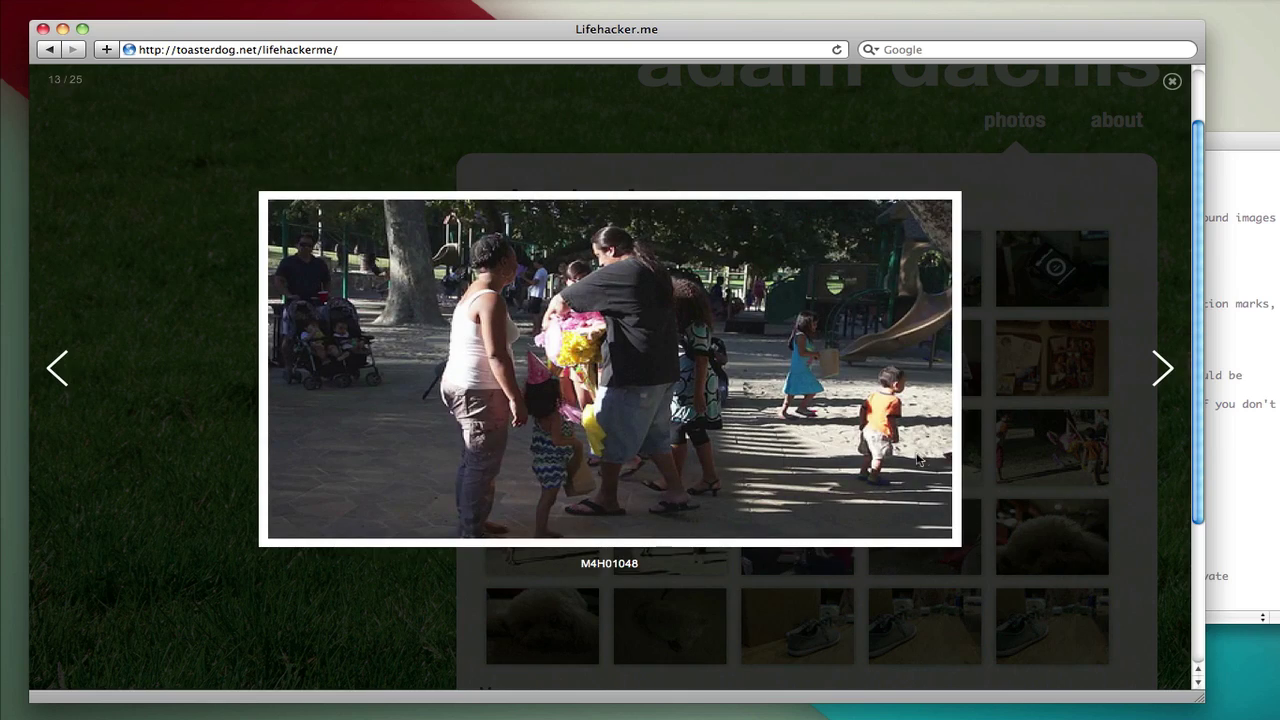
pyautogui.click(1162, 370)
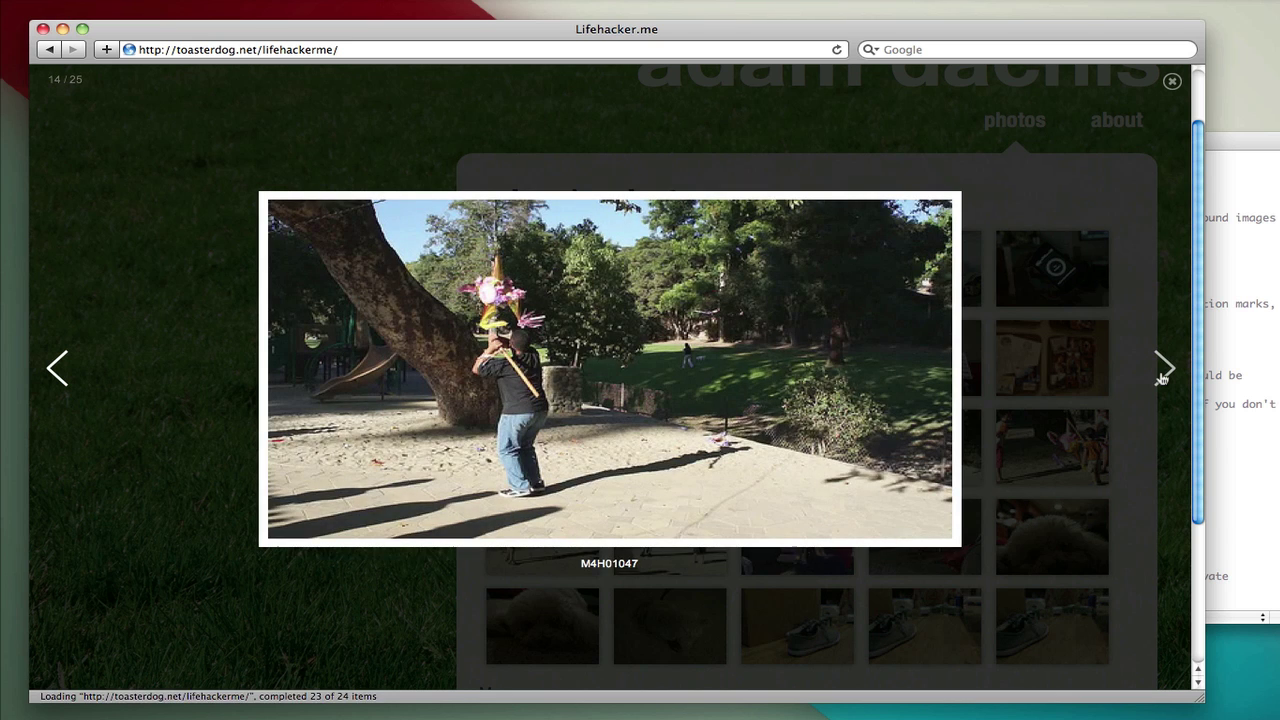
pyautogui.click(1162, 372)
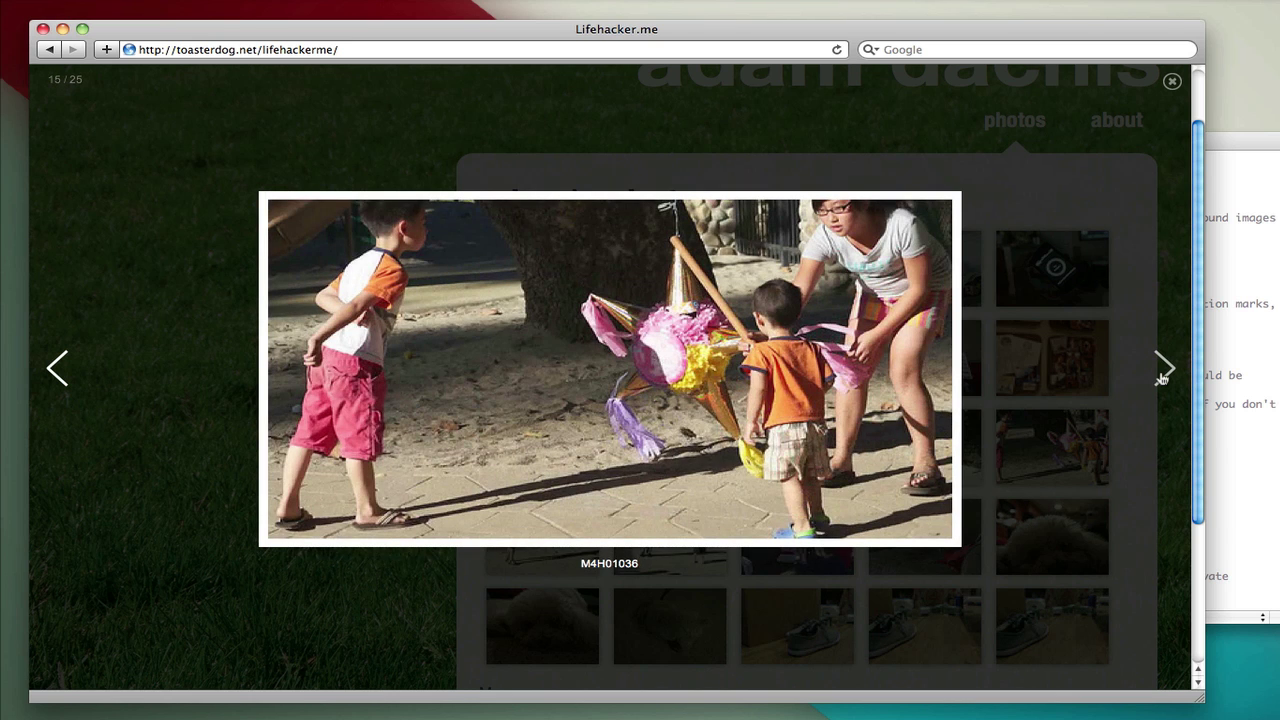
pyautogui.click(1162, 377)
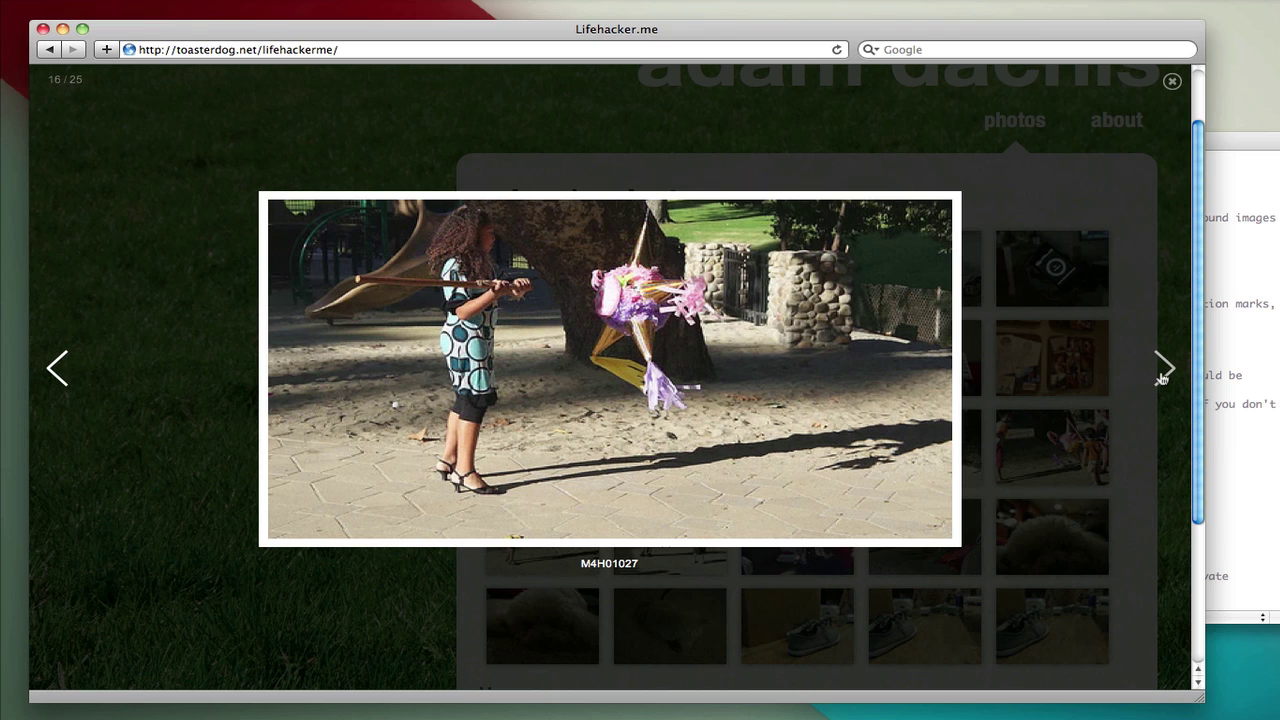
pyautogui.click(1172, 82)
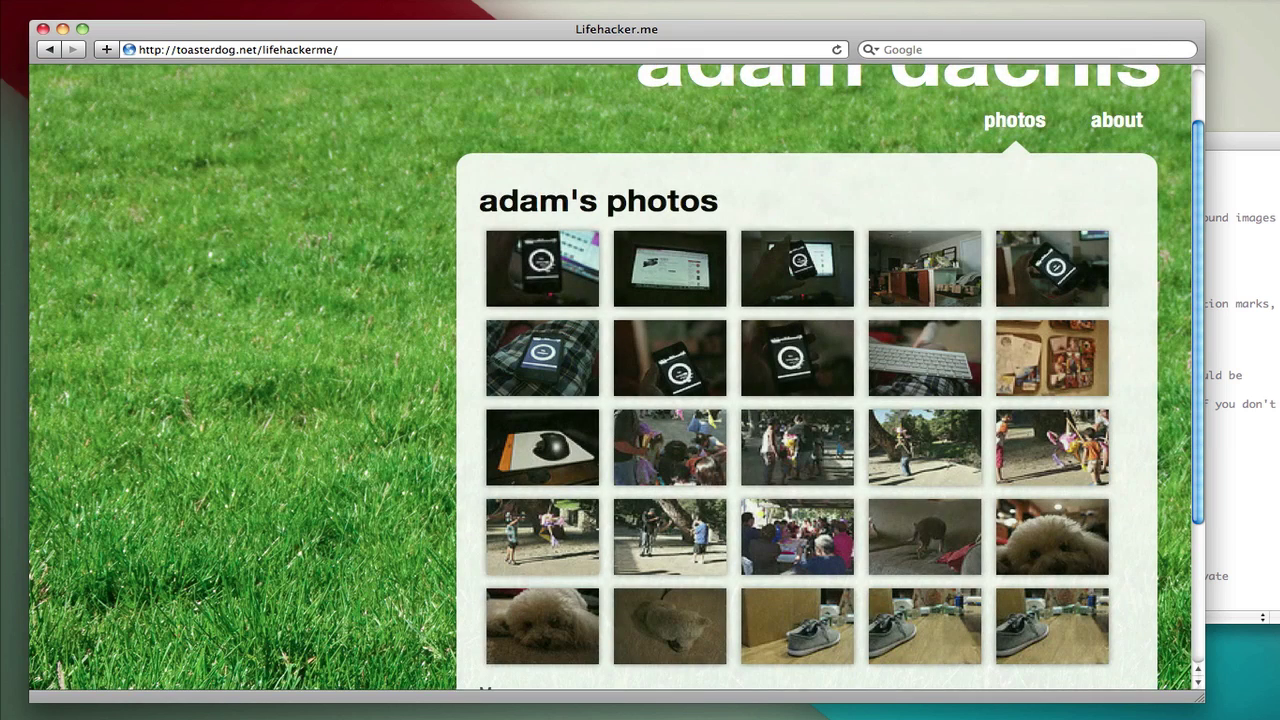
pyautogui.scroll(-2, 1170, 200)
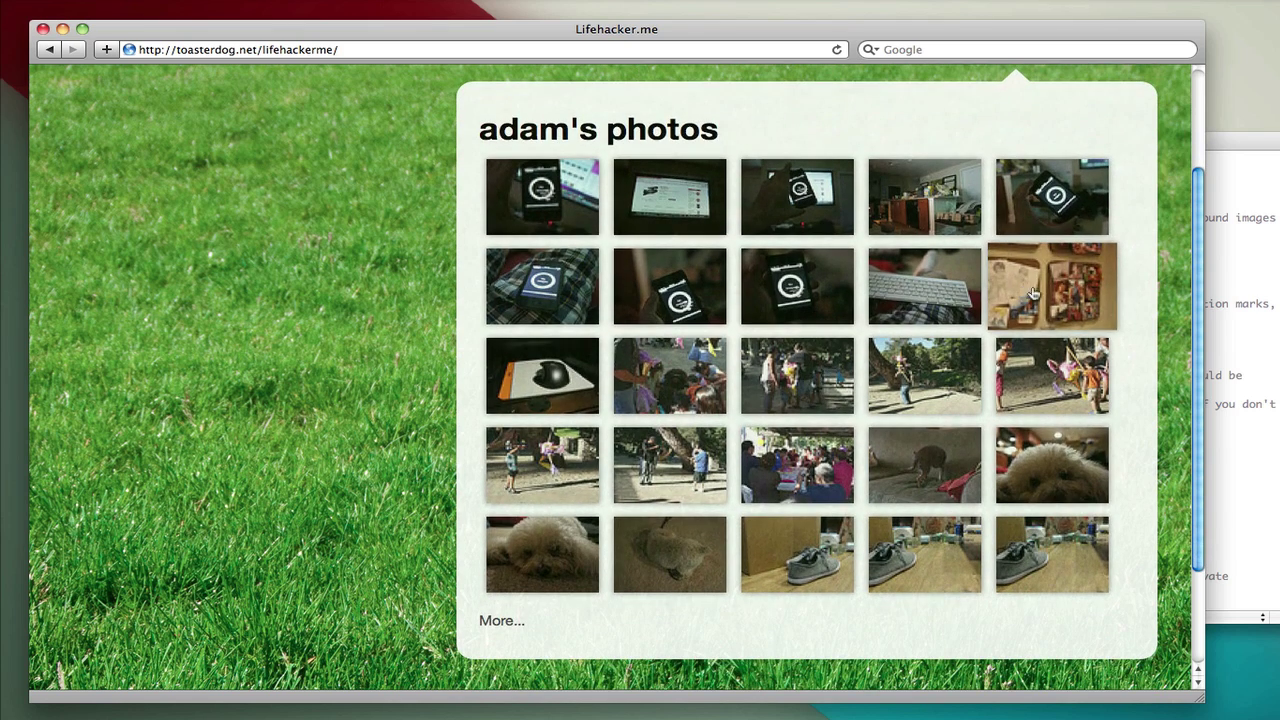
# Step: Return to config.php and enter the site owner's Vimeo username, correcting it by removing its first letter
pyautogui.click(1222, 298)
pyautogui.press('super+z')
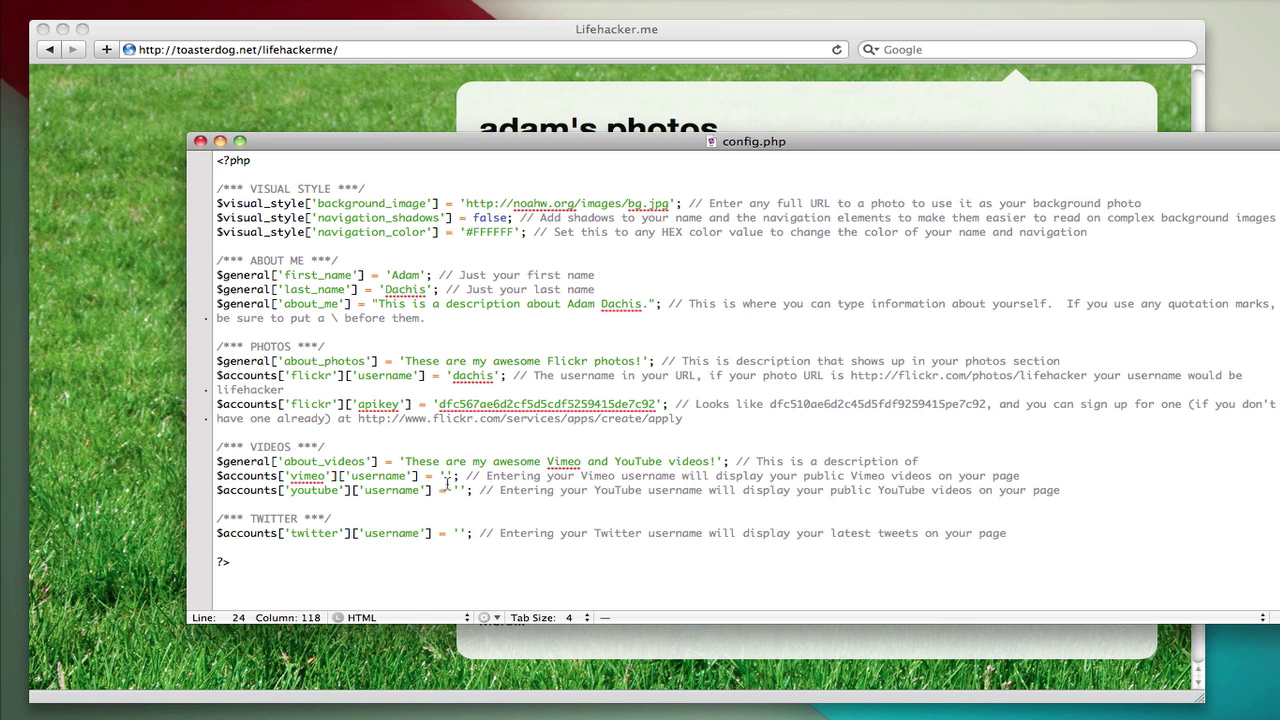
pyautogui.write('adachis')
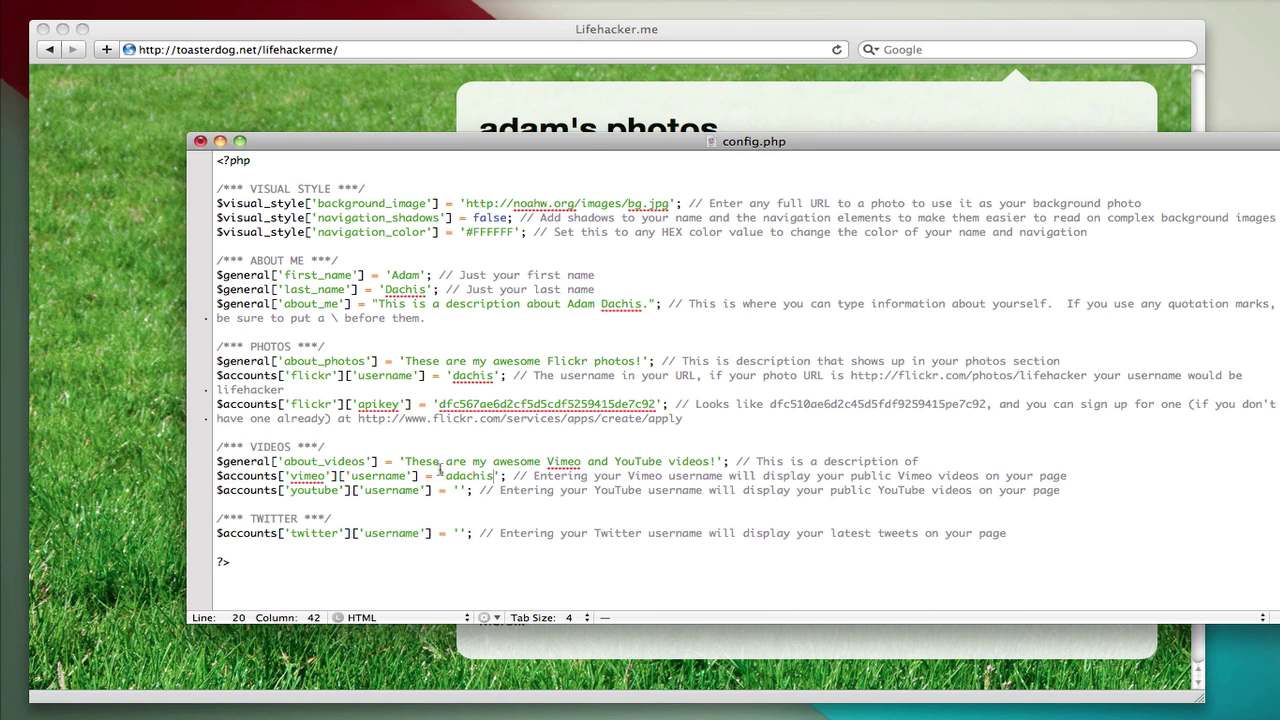
pyautogui.click(451, 476)
pyautogui.press('BackSpace')
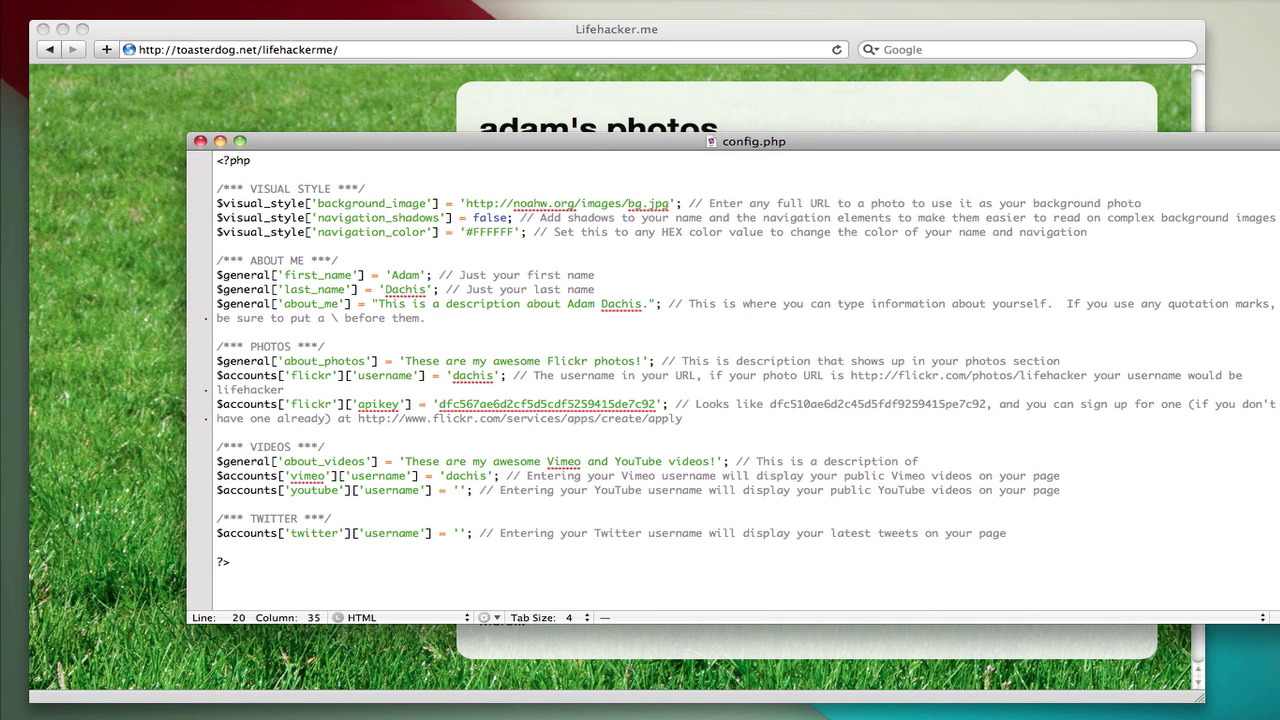
# Step: Switch to Safari, reload the Lifehacker.me page and look through the videos section
pyautogui.click(152, 444)
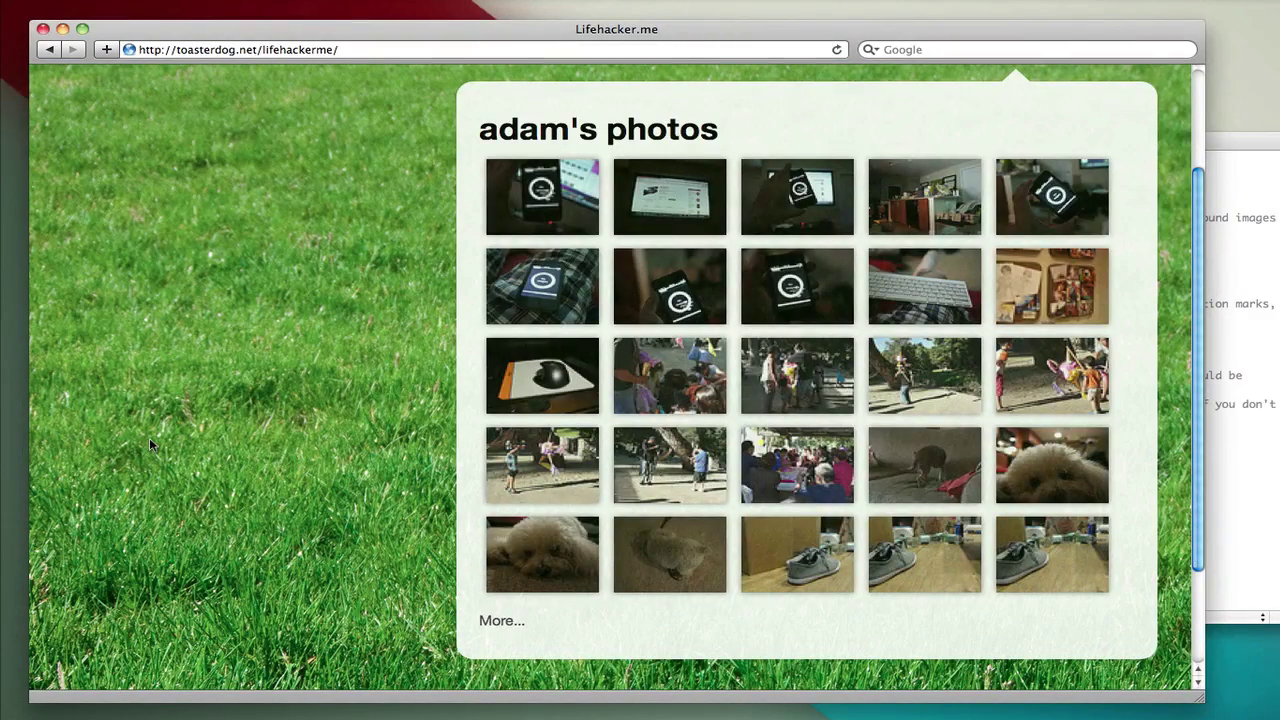
pyautogui.scroll(5, 152, 444)
pyautogui.press('super+r')
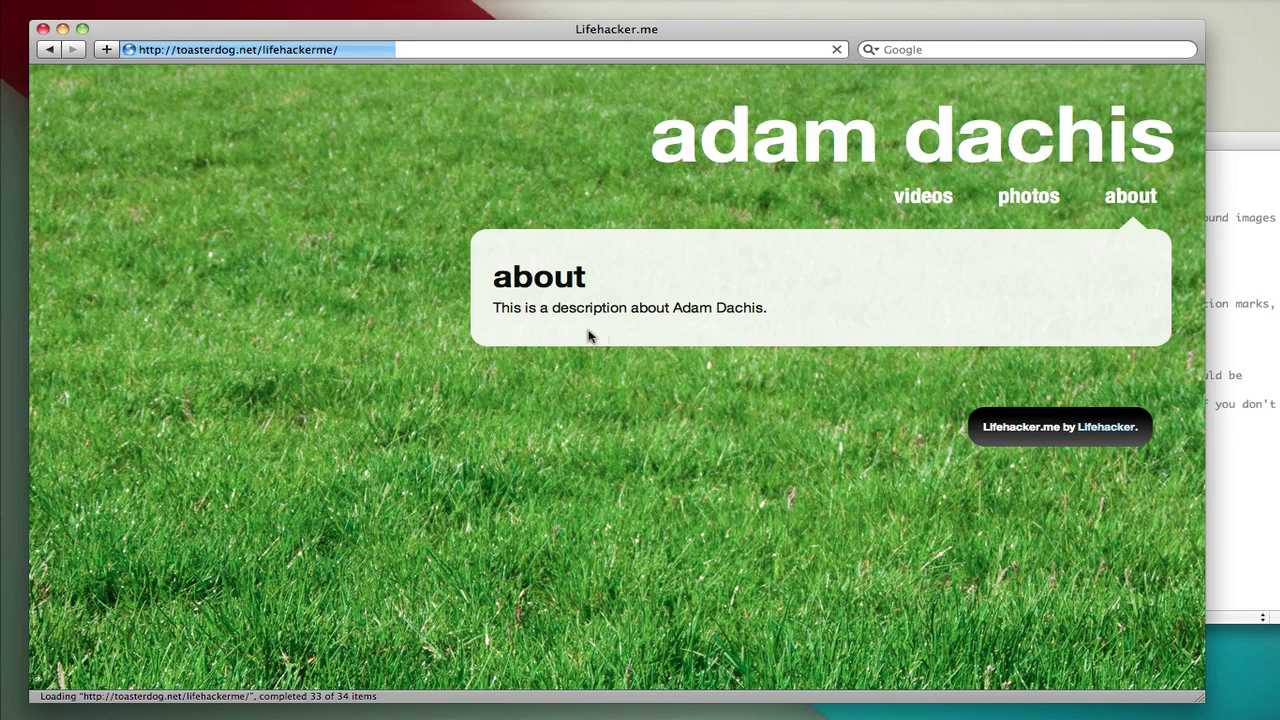
pyautogui.click(920, 200)
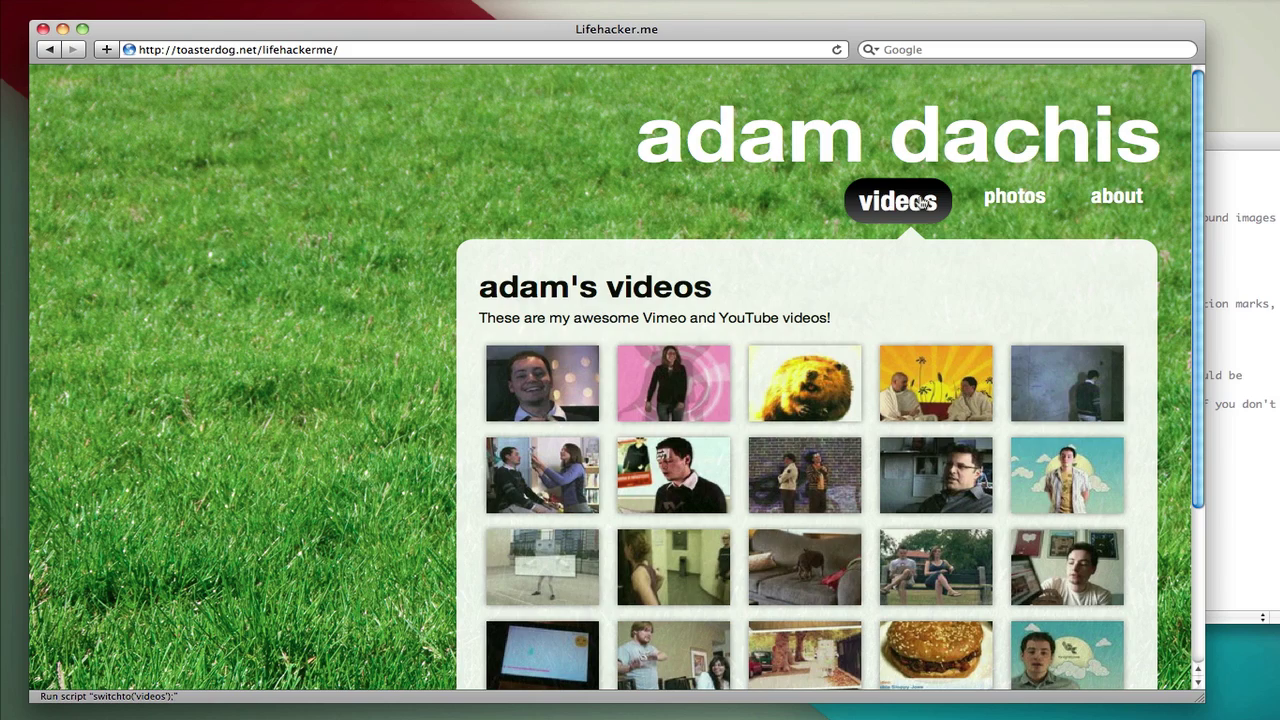
pyautogui.scroll(-3, 903, 240)
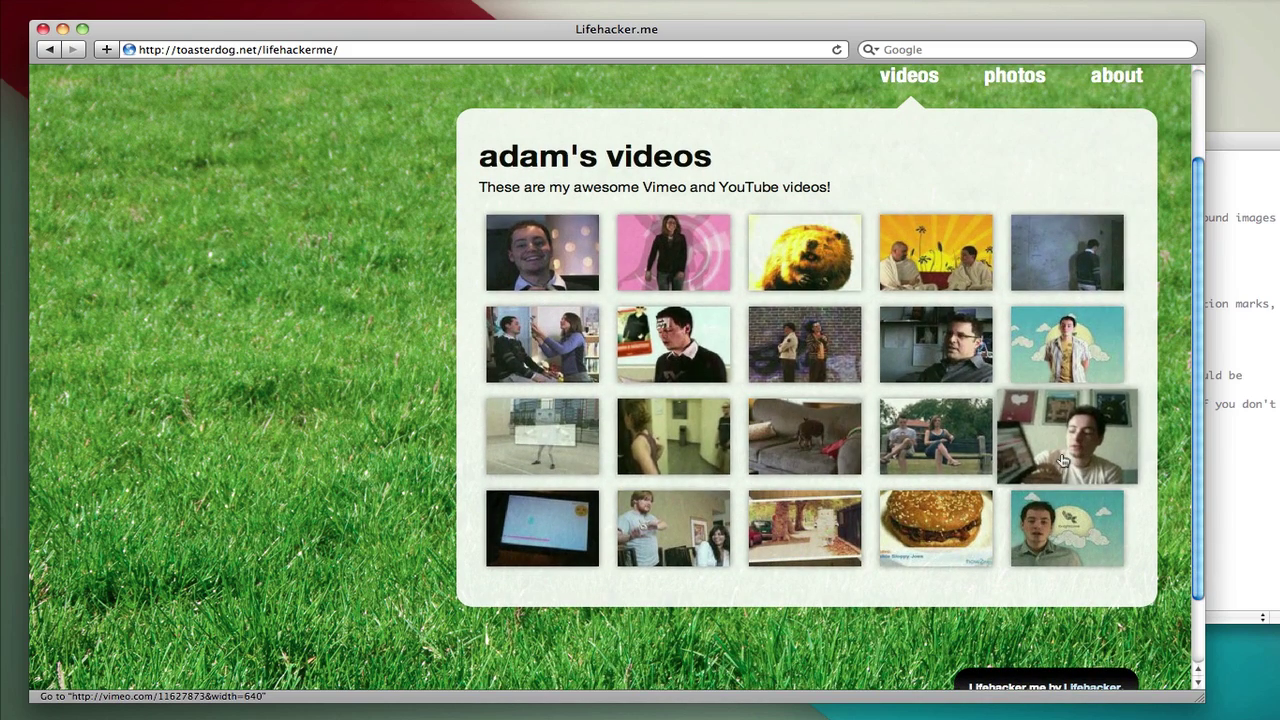
# Step: Return to config.php and set the YouTube username to lifehacker
pyautogui.scroll(3, 1070, 440)
pyautogui.click(1258, 426)
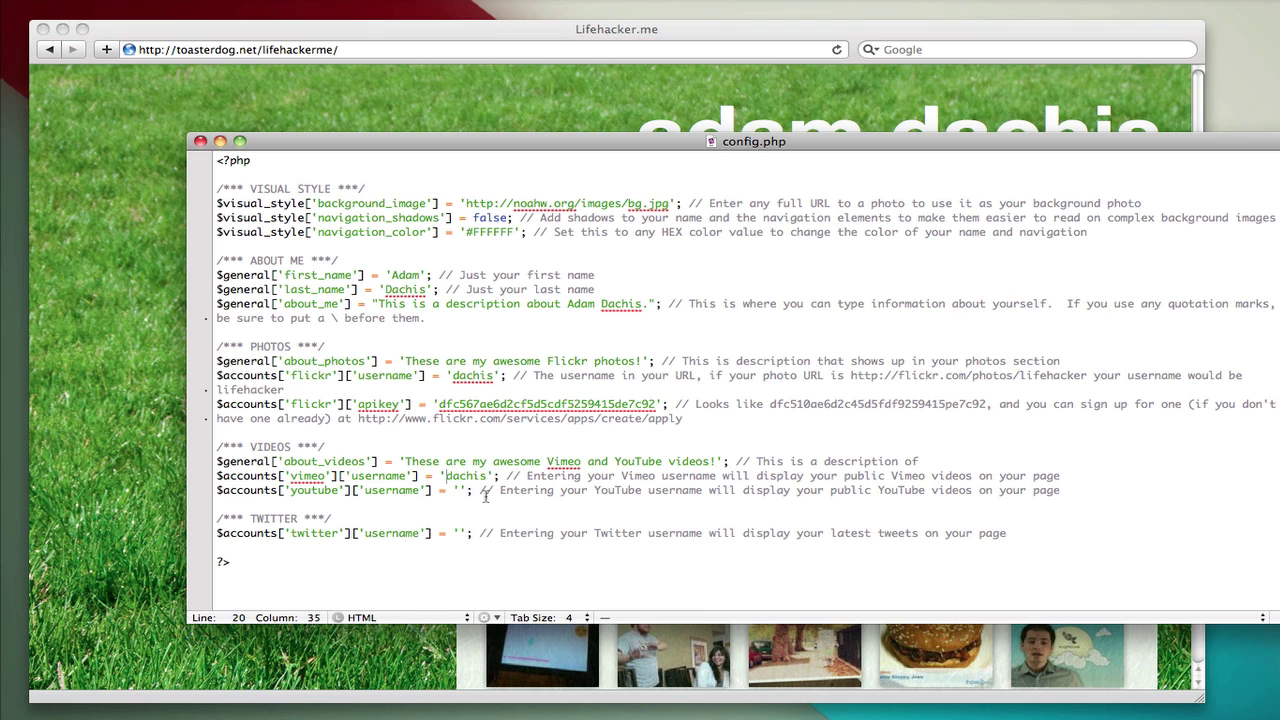
pyautogui.click(462, 490)
pyautogui.write('lifehacker')
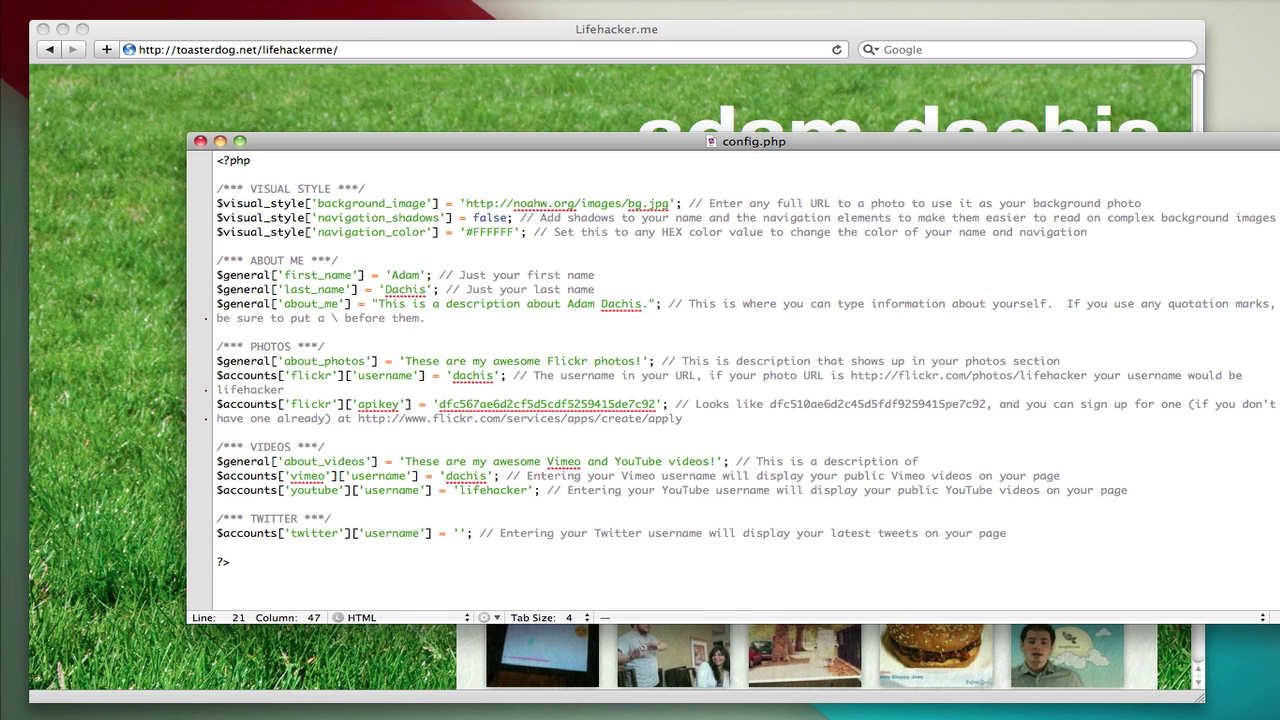
# Step: Switch to Safari, reload the Lifehacker.me page and look through the videos section down to the YouTube entries
pyautogui.click(133, 483)
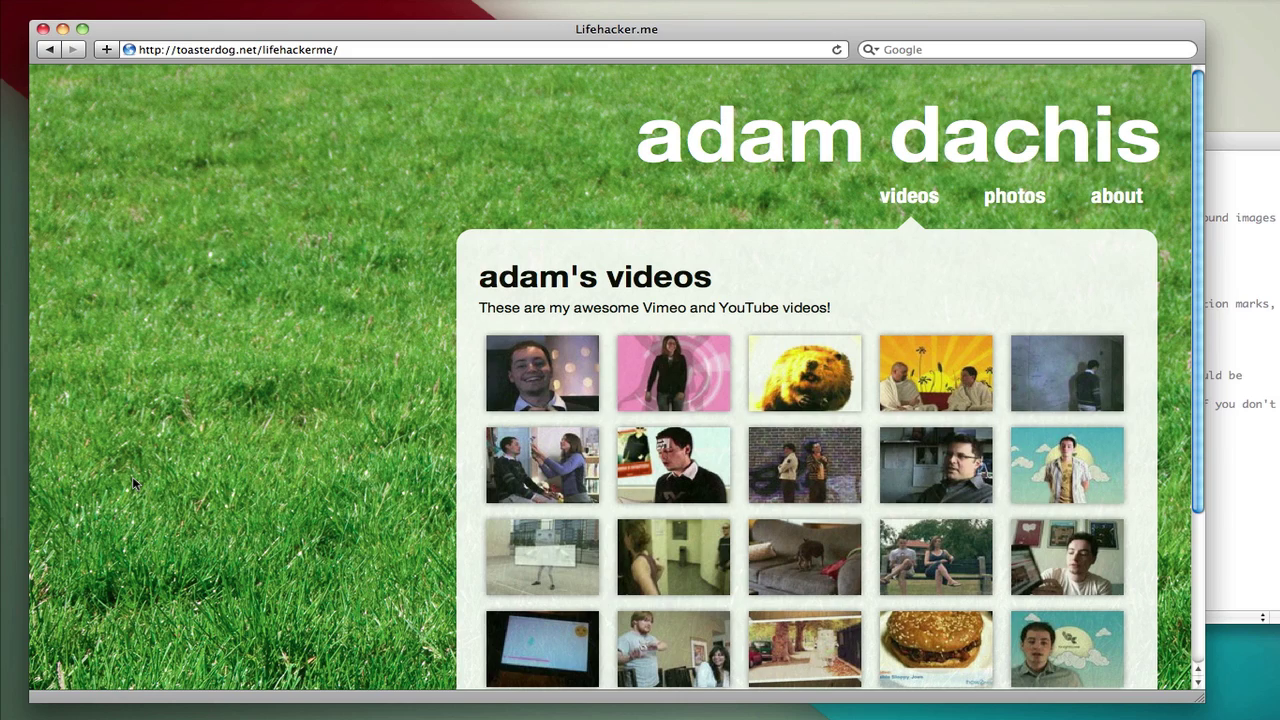
pyautogui.press('super+r')
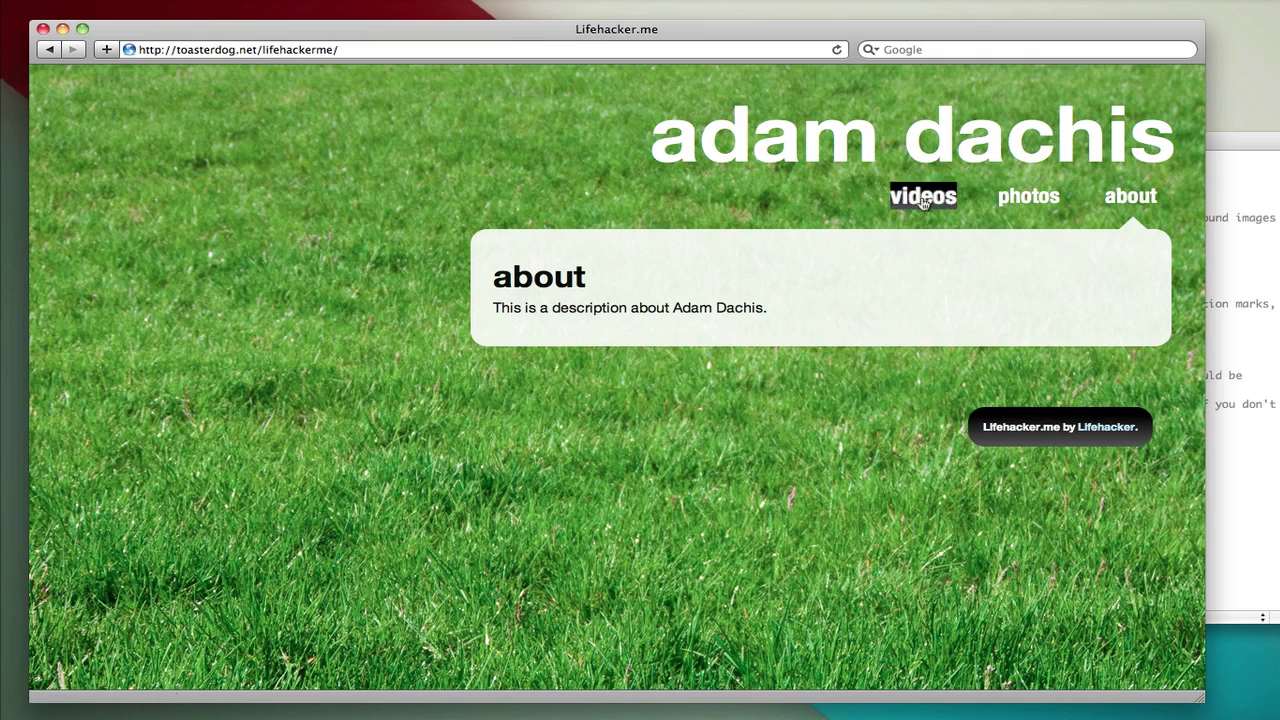
pyautogui.click(922, 196)
pyautogui.scroll(-10, 734, 229)
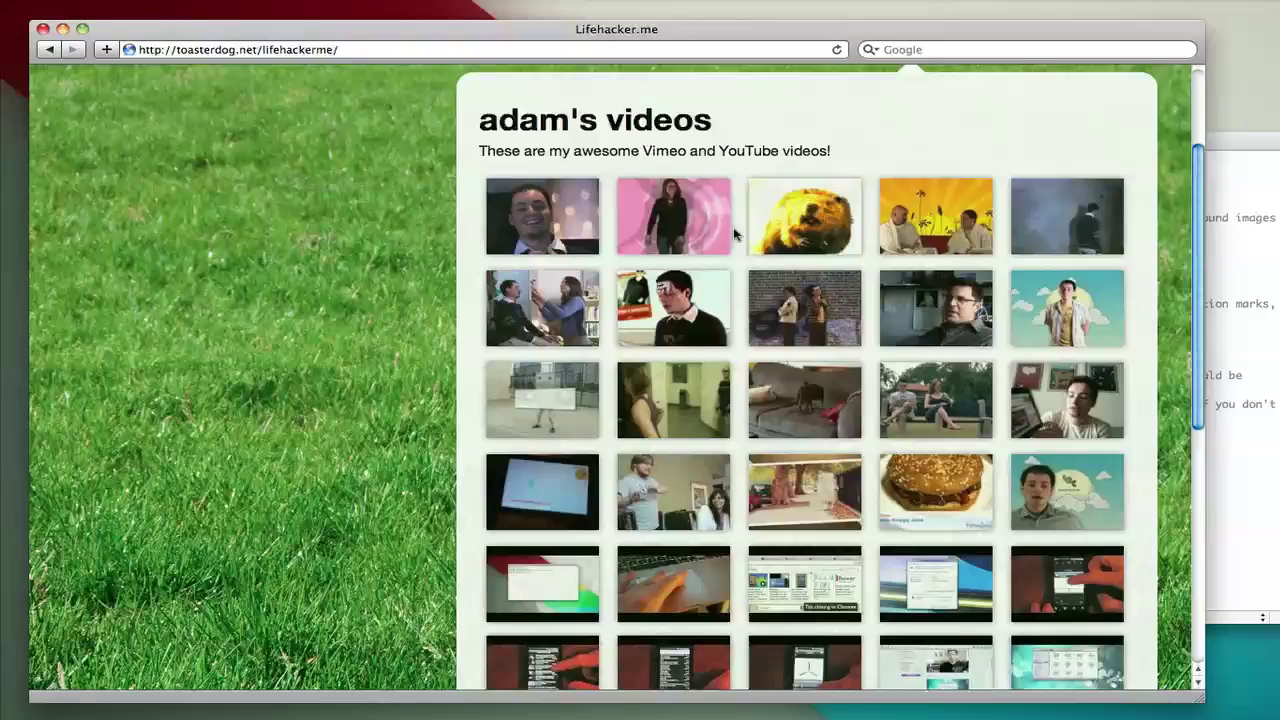
pyautogui.scroll(3, 734, 233)
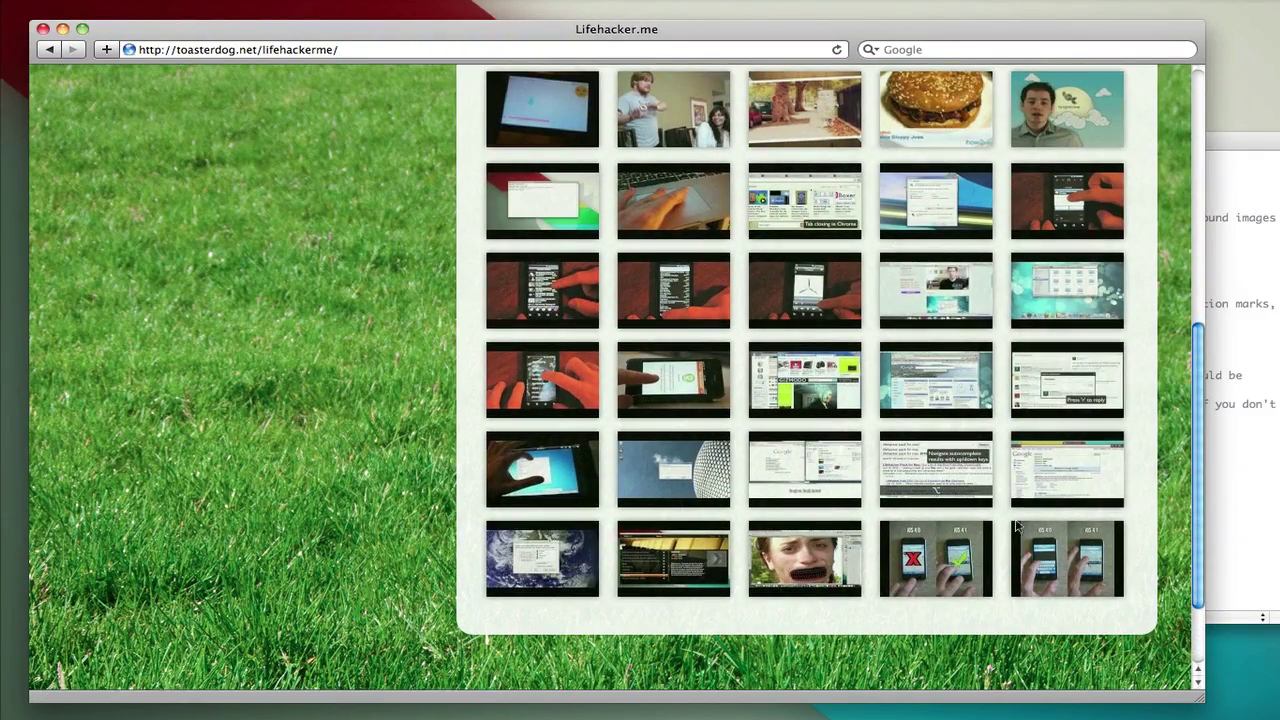
# Step: Play the "iPhone 3G iOS 4.0 versus 4.1 Speed Test (Corrected)" video, skip ahead to about 0:24 and close the player
pyautogui.click(952, 554)
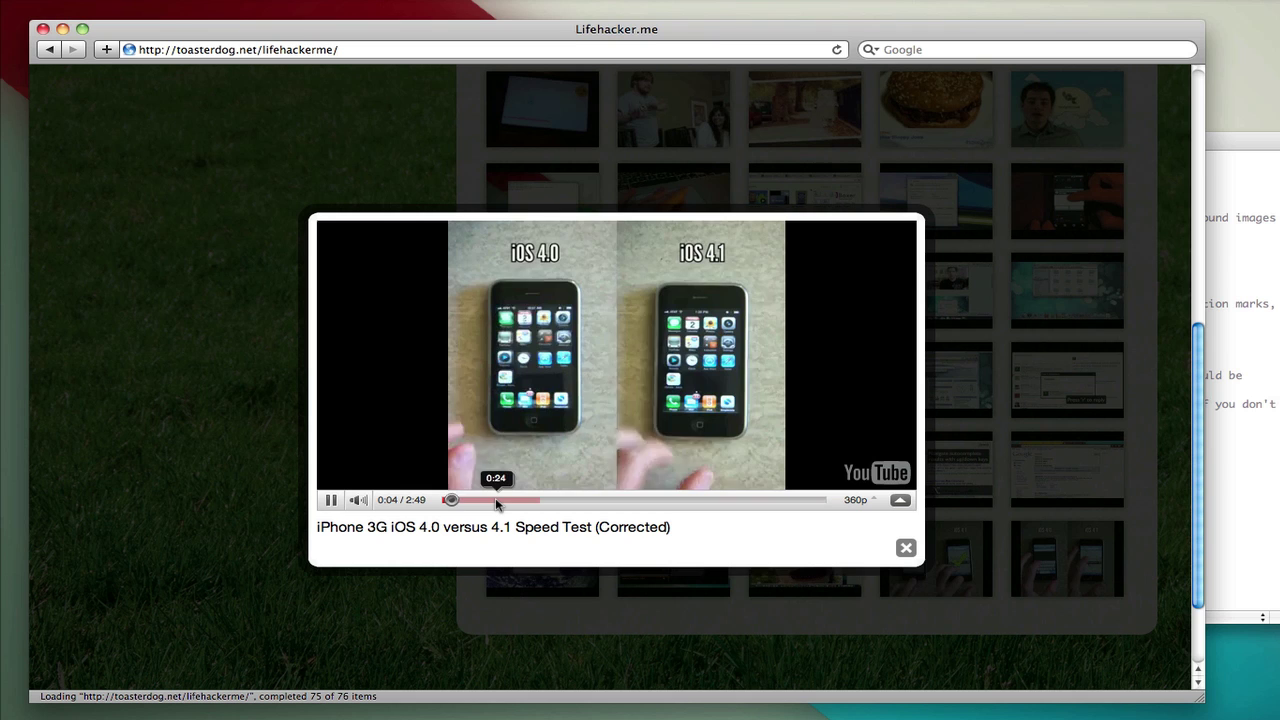
pyautogui.click(496, 500)
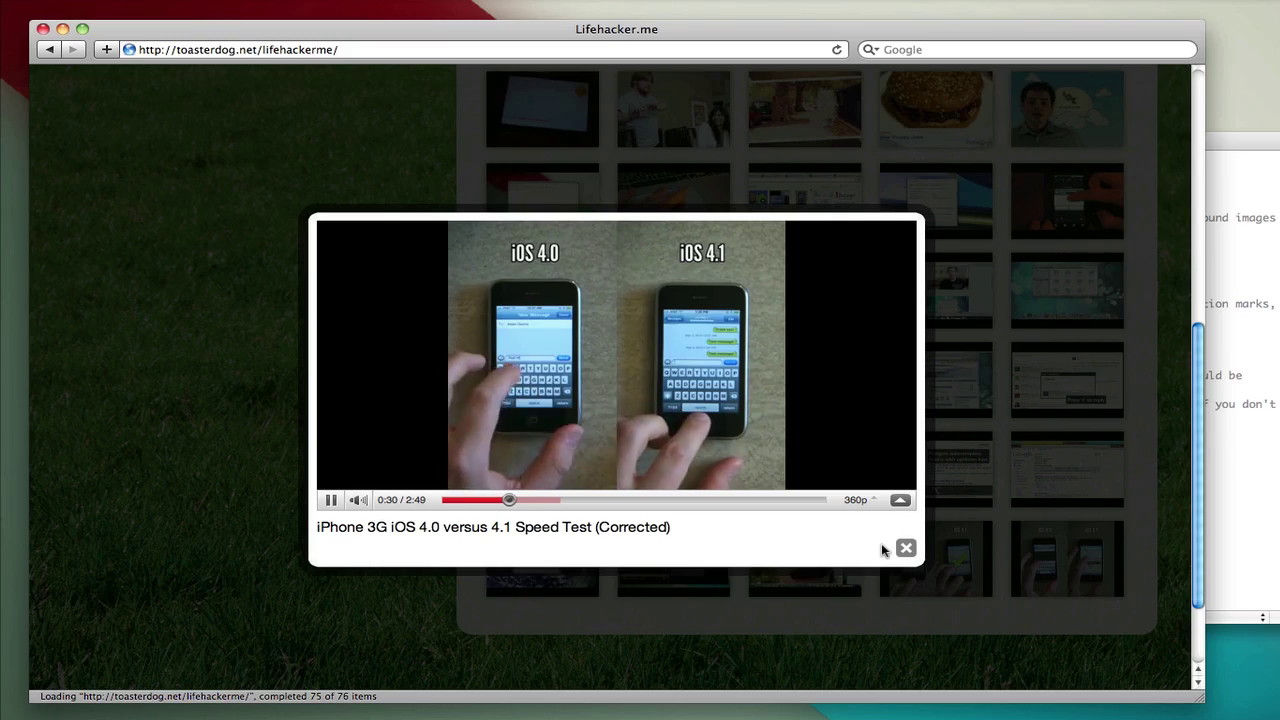
pyautogui.click(903, 548)
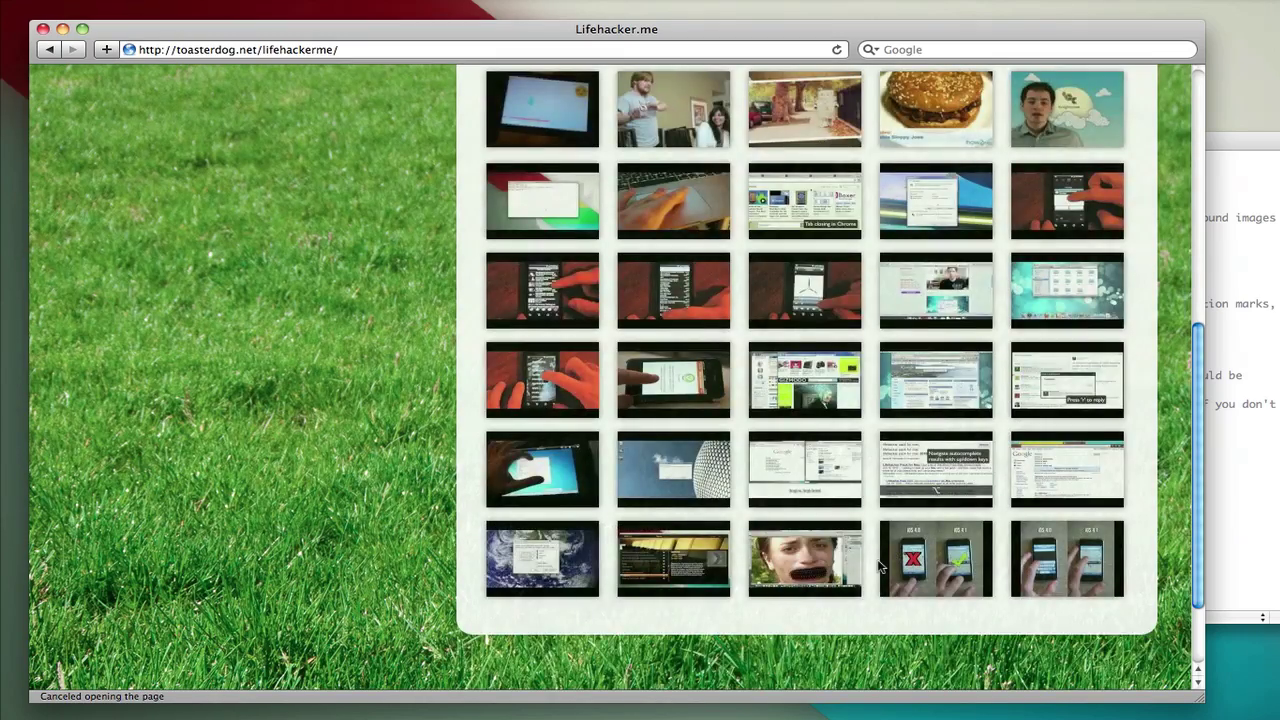
# Step: Play the "Buddy Licks the Couch" video from the gallery's third row and close the player
pyautogui.scroll(4, 880, 566)
pyautogui.scroll(3, 878, 565)
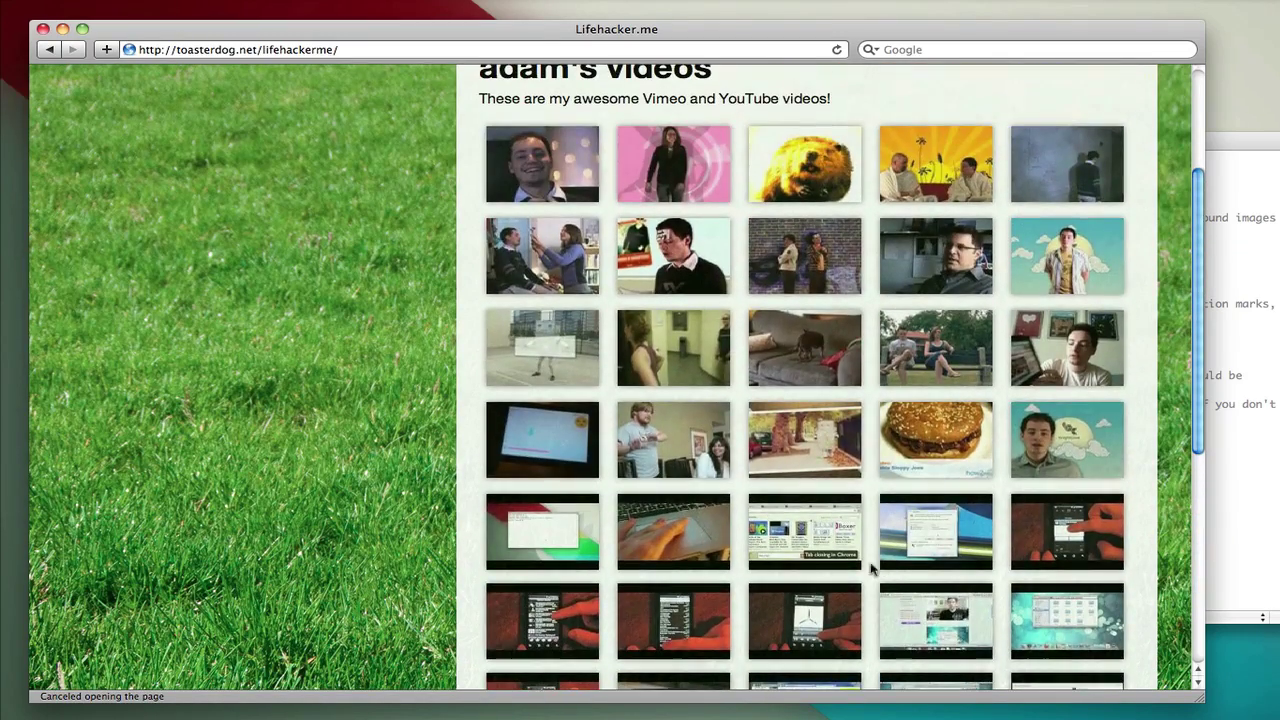
pyautogui.click(800, 355)
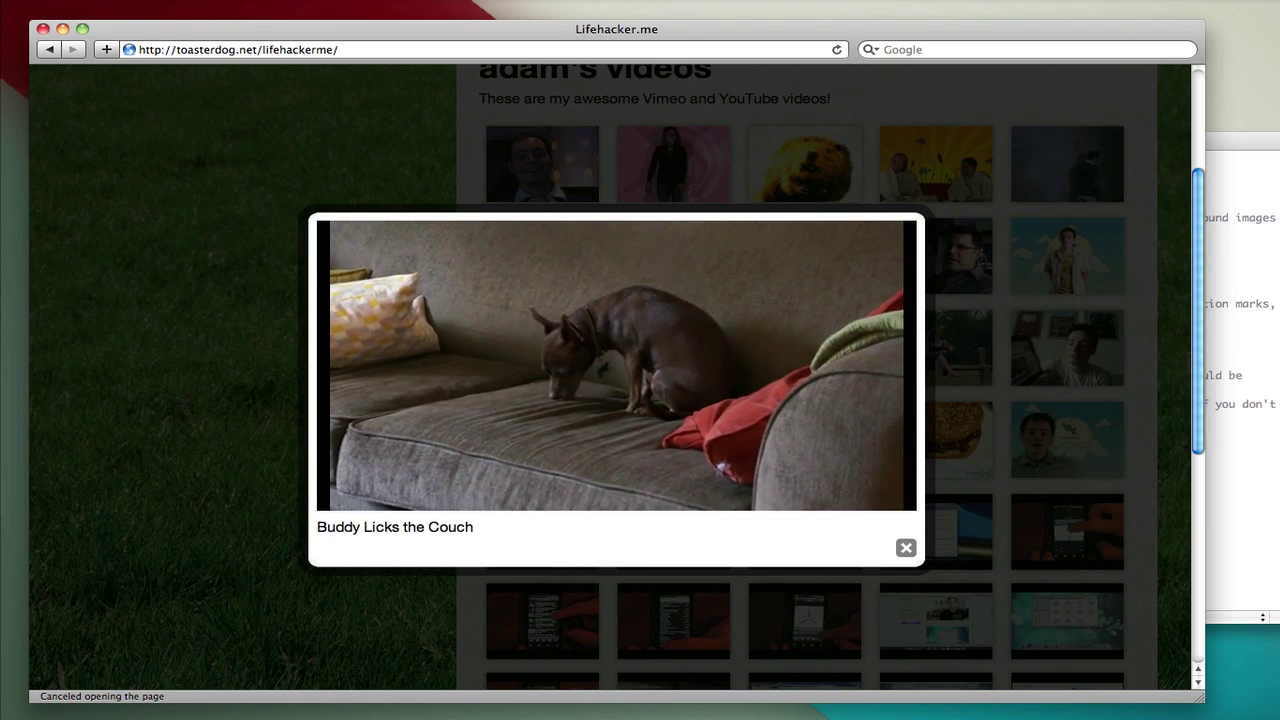
pyautogui.click(905, 548)
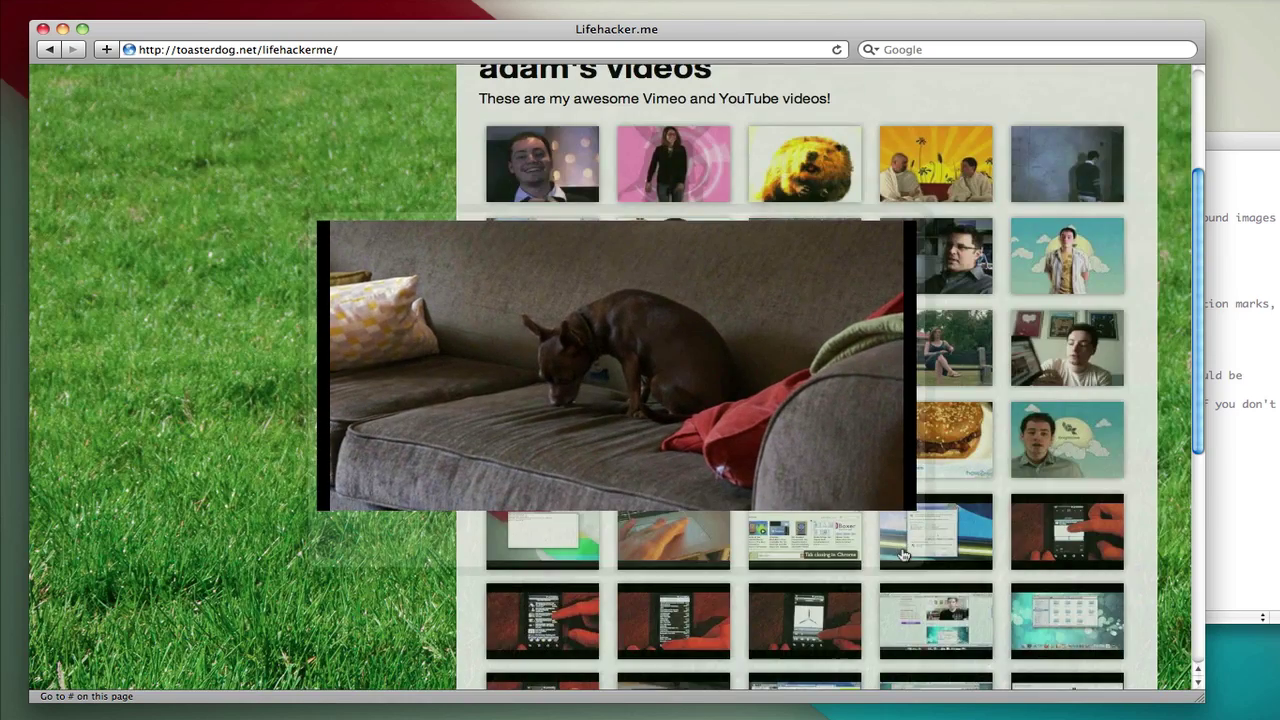
# Step: Return to config.php and enter the site owner's Twitter username
pyautogui.scroll(5, 362, 545)
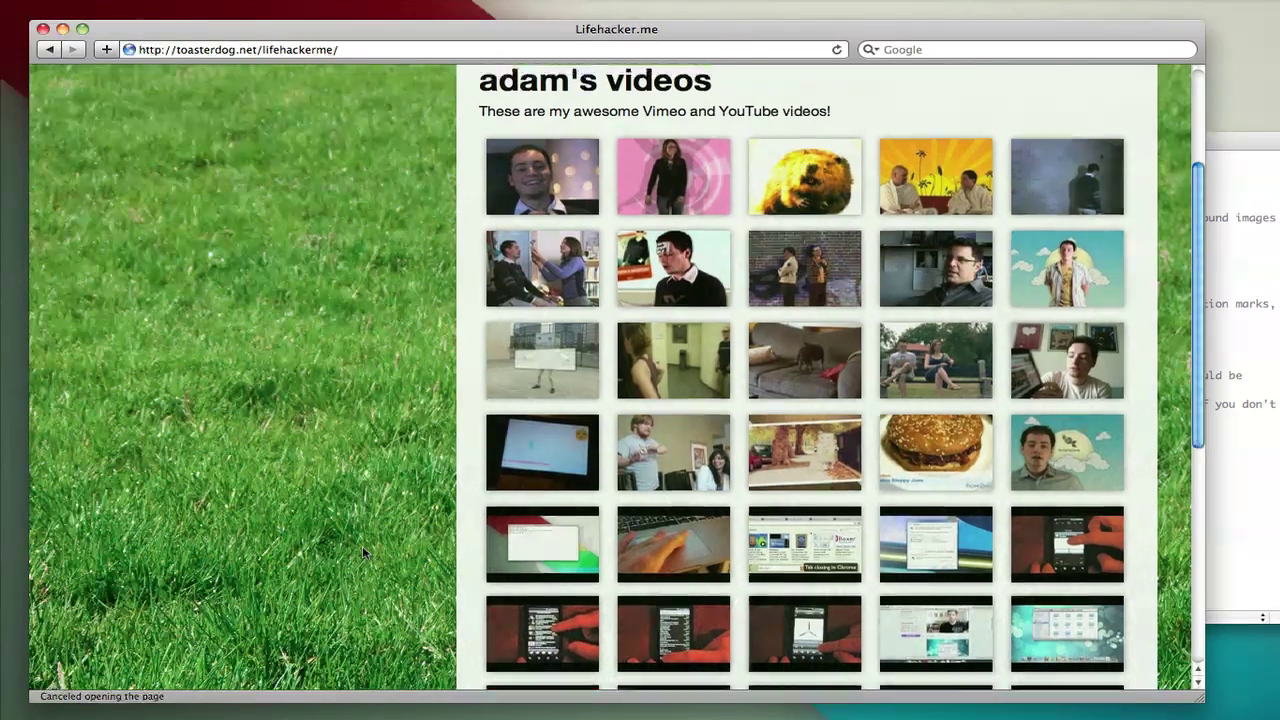
pyautogui.click(1248, 372)
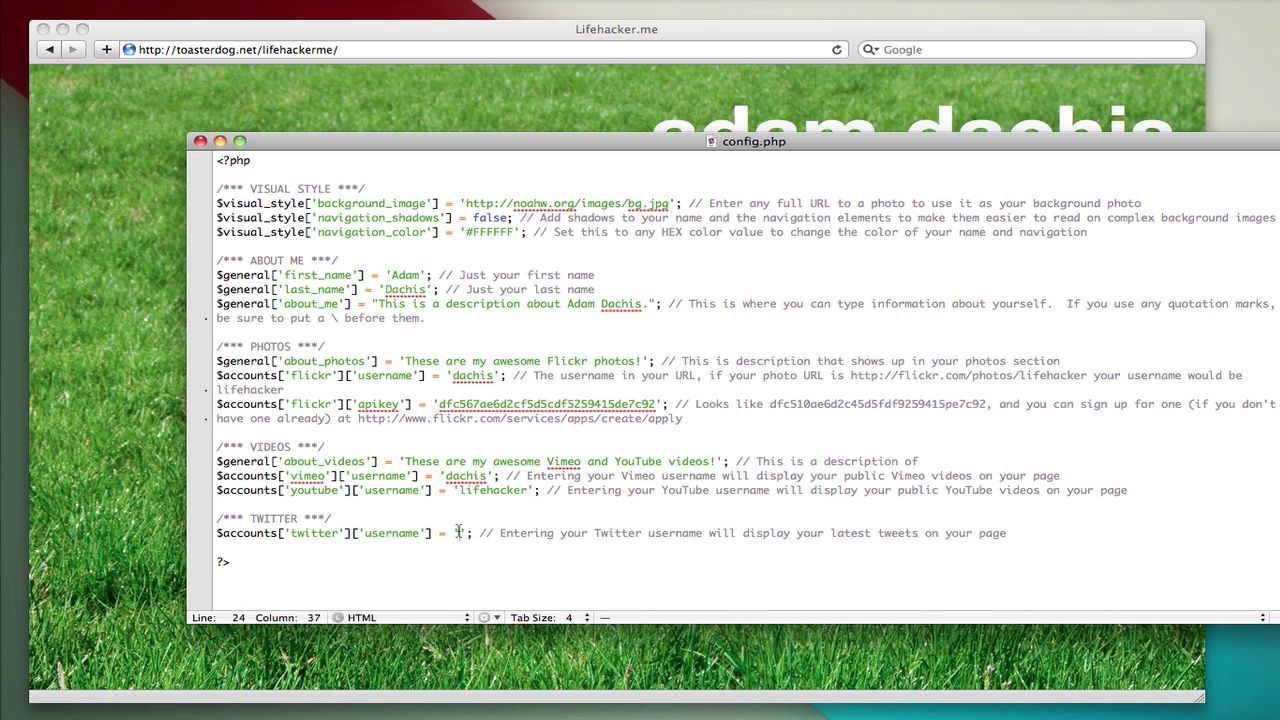
pyautogui.write('adachis')
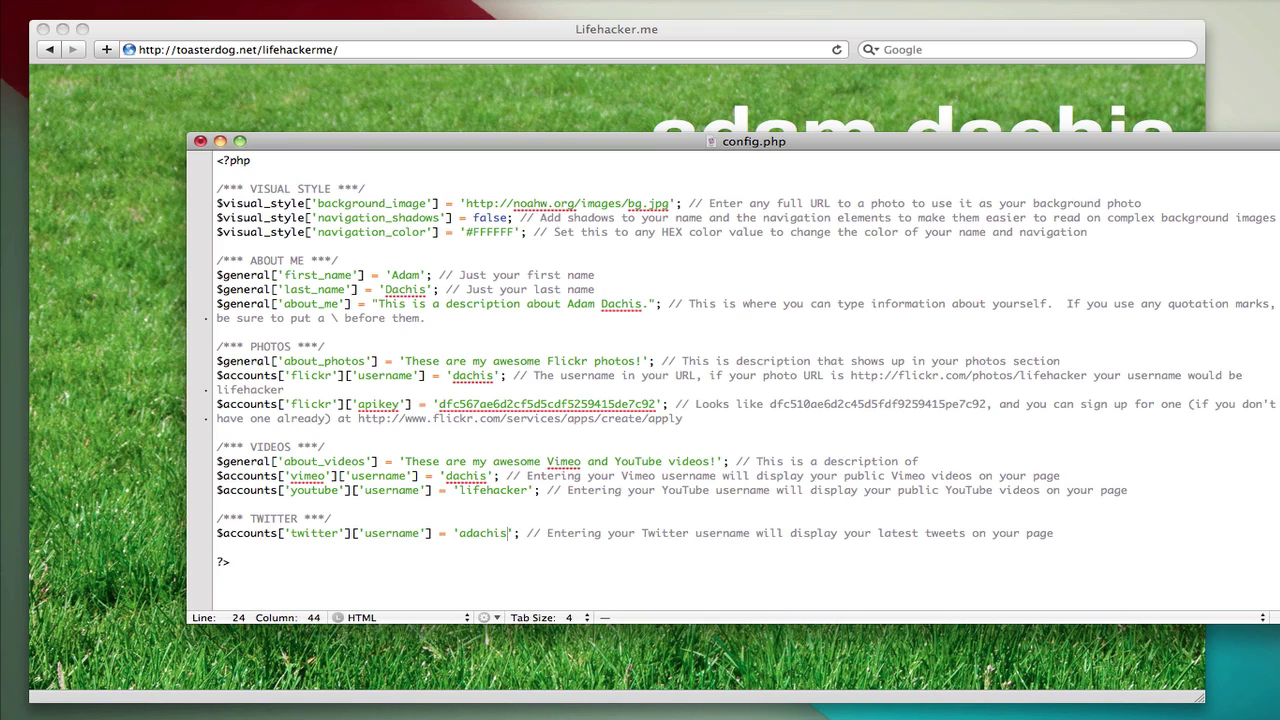
# Step: Switch to Safari, reload the Lifehacker.me page and show its twitter section
pyautogui.click(440, 112)
pyautogui.press('super+r')
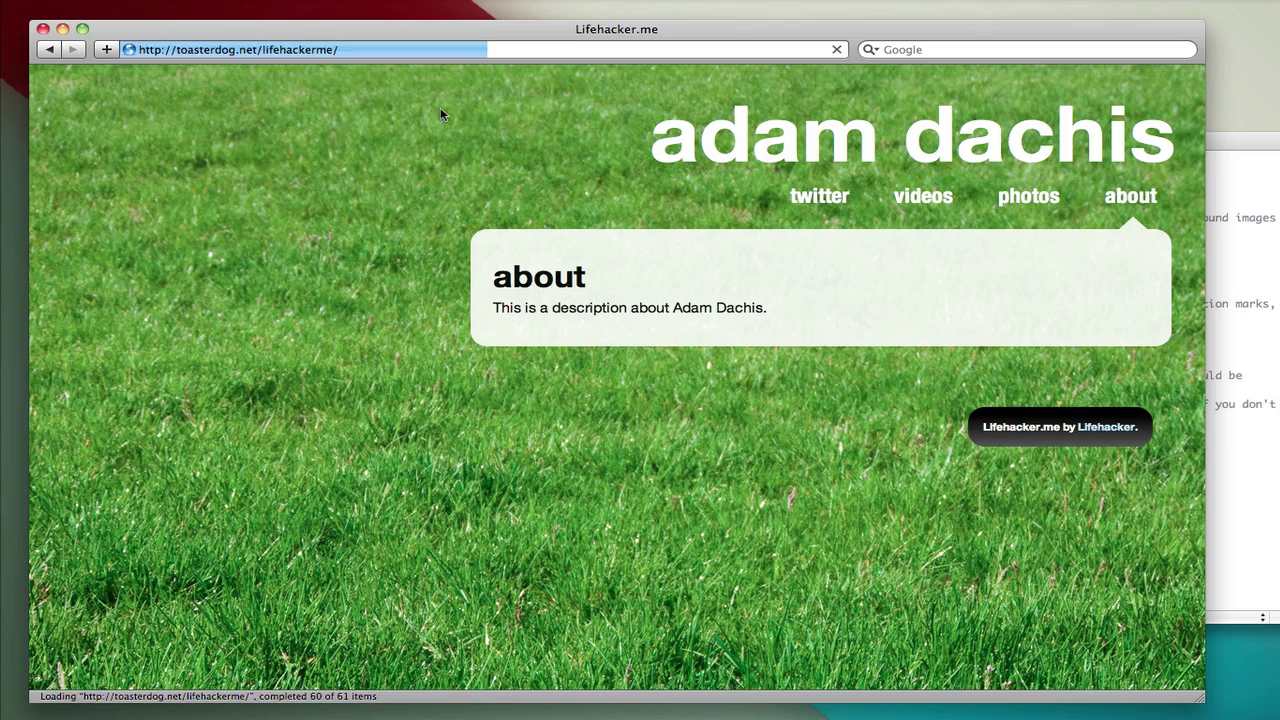
pyautogui.click(810, 203)
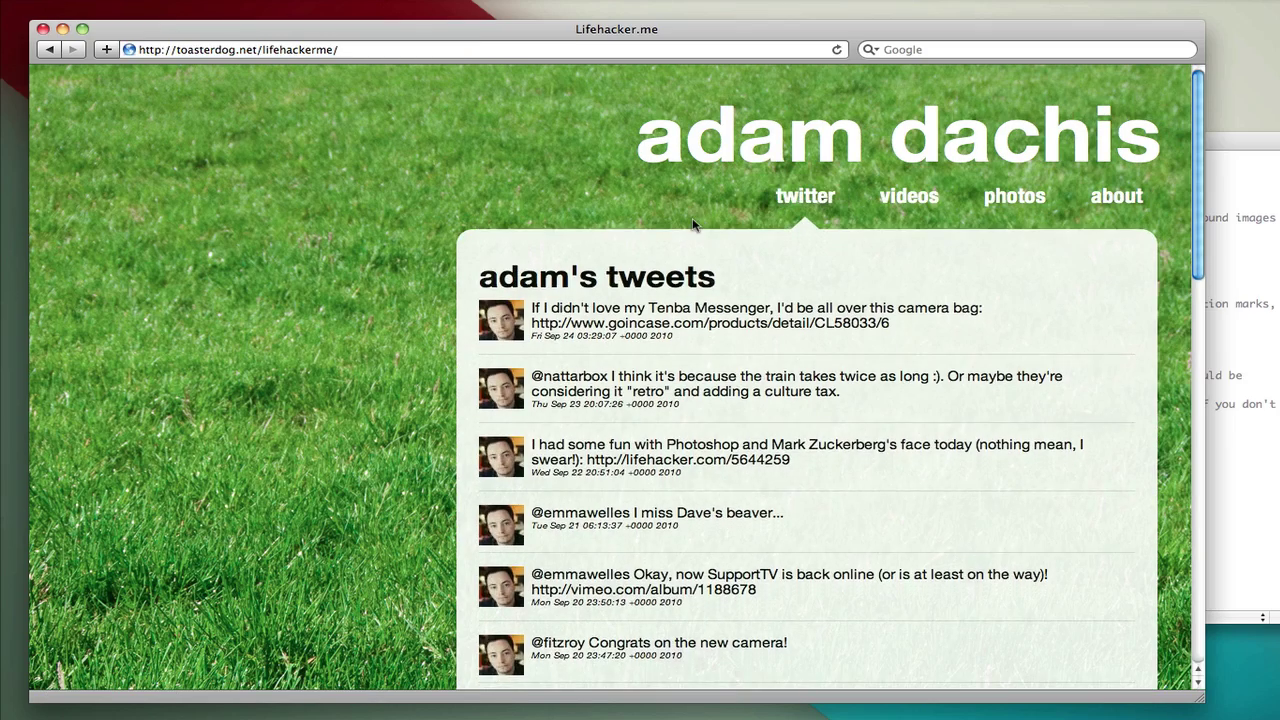
# Step: Look through the listed tweets to the end, follow the More... link to the Twitter profile and go back to the Lifehacker.me page
pyautogui.scroll(-4, 693, 224)
pyautogui.scroll(-5, 693, 224)
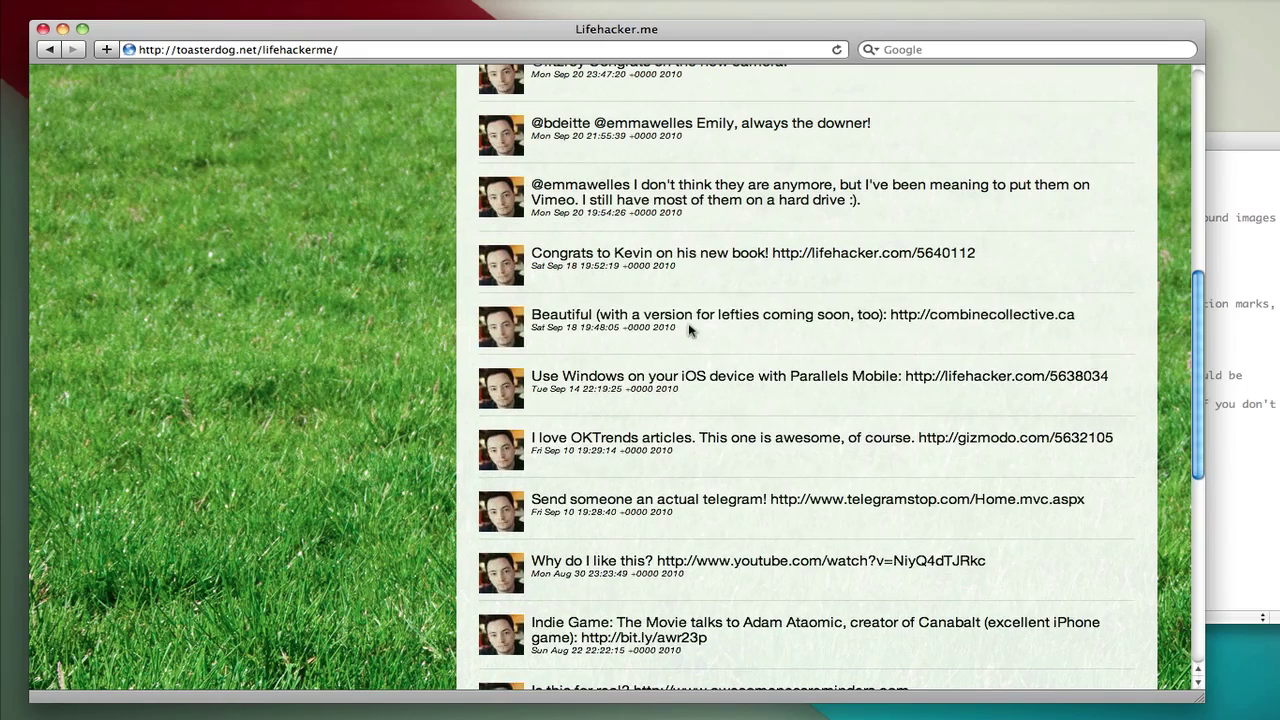
pyautogui.scroll(-6, 296, 368)
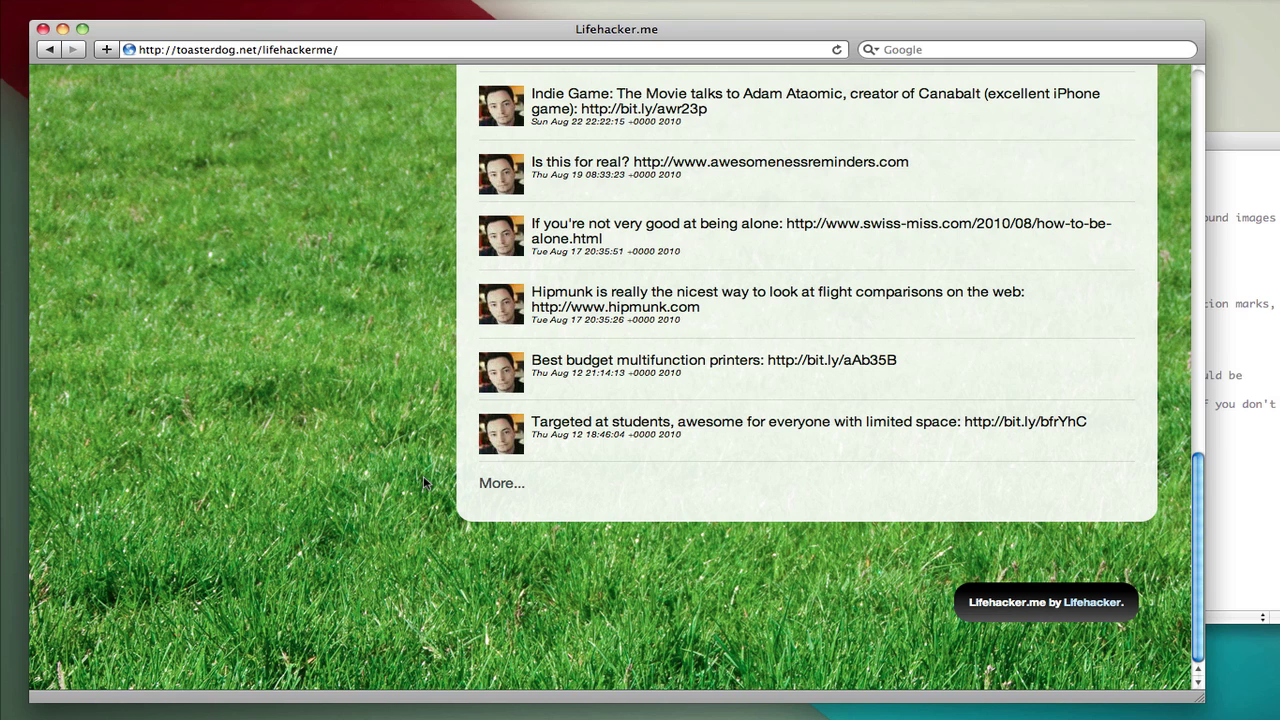
pyautogui.click(501, 485)
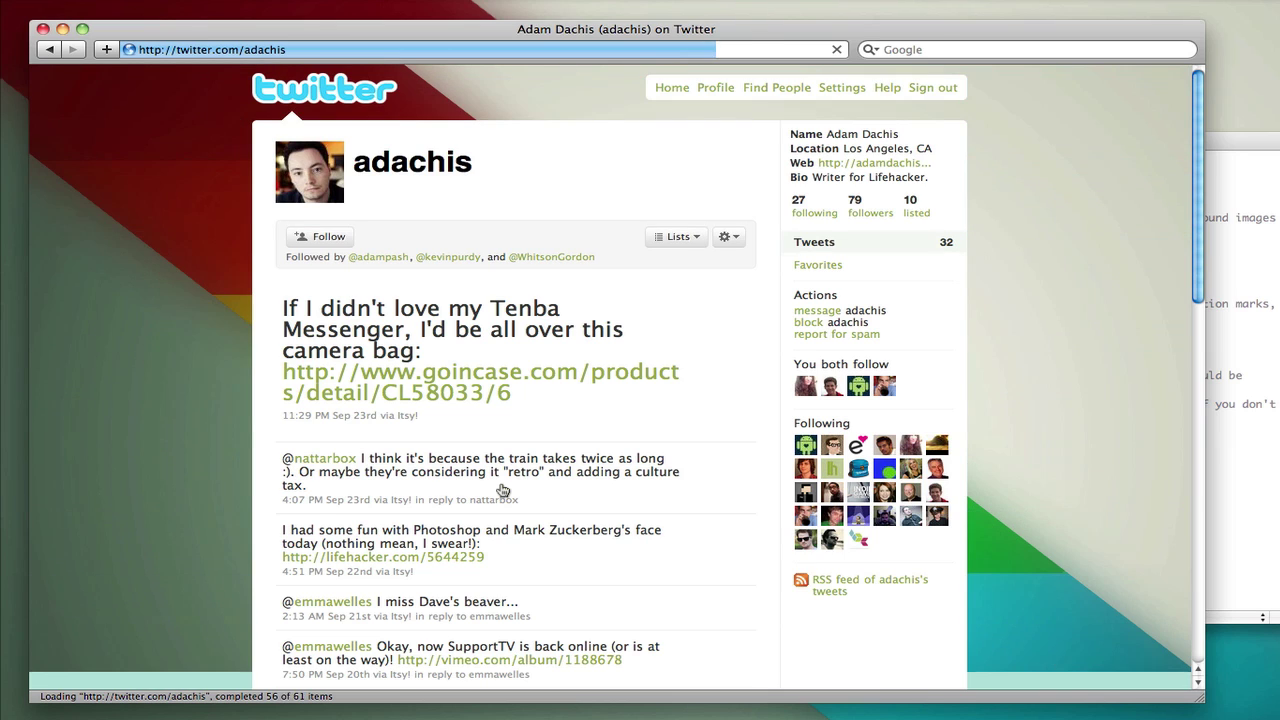
pyautogui.press('super+bracketleft')
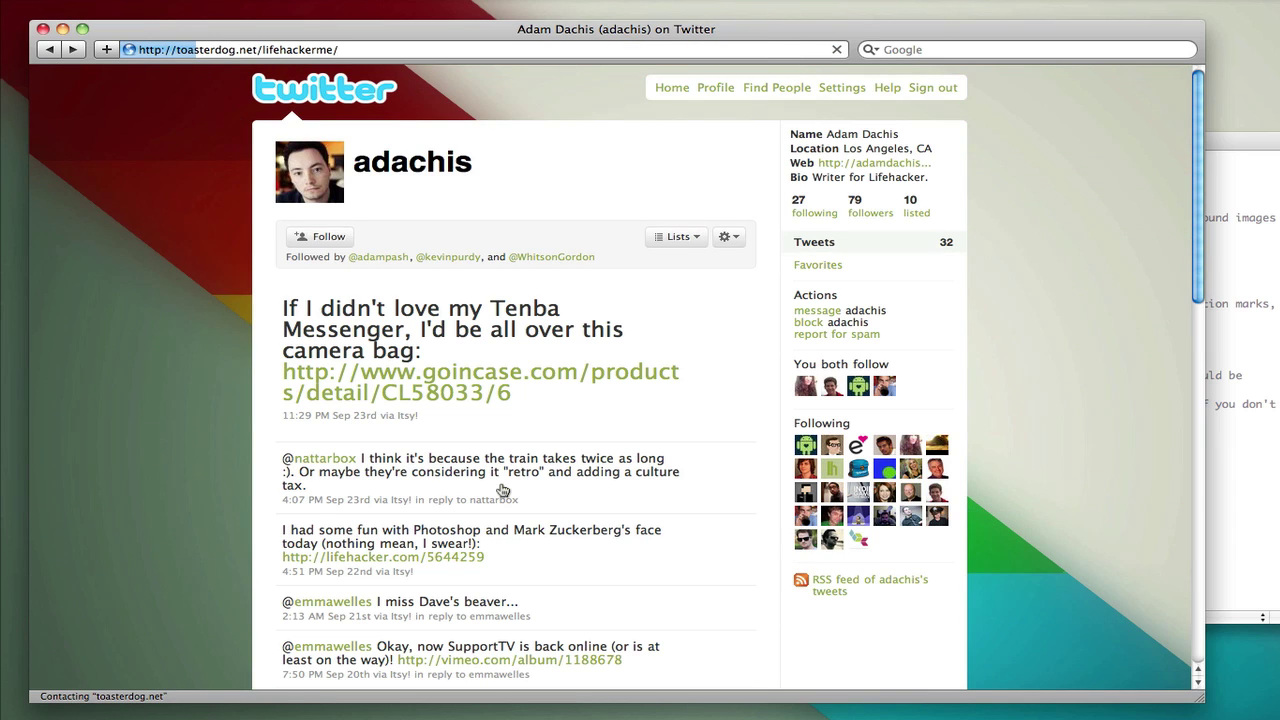